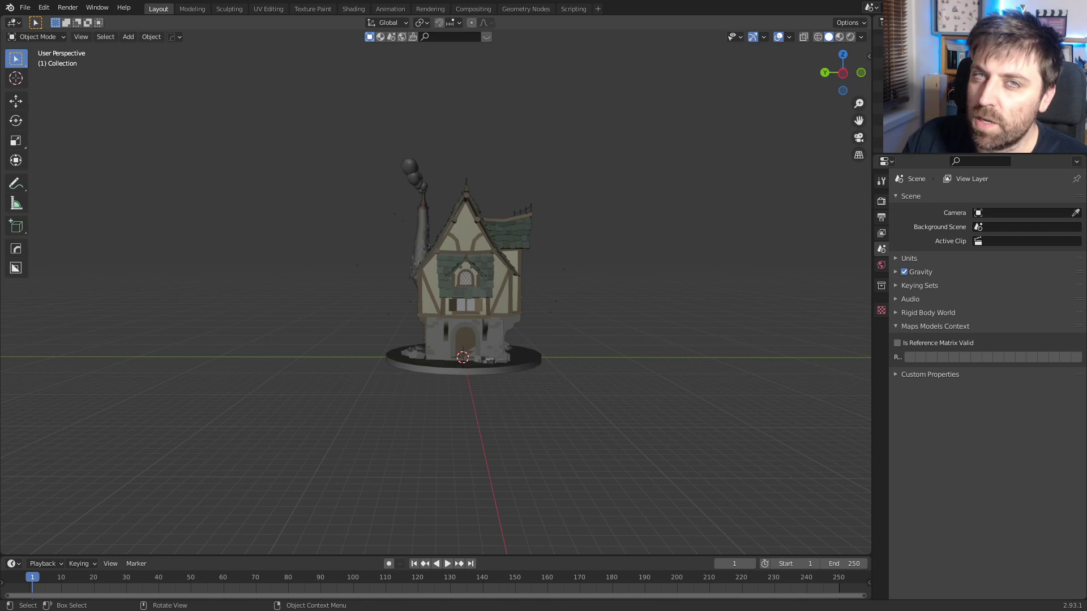
Step: Select the cottage mesh polySurface141 to show its modifier settings
left_click(391, 363)
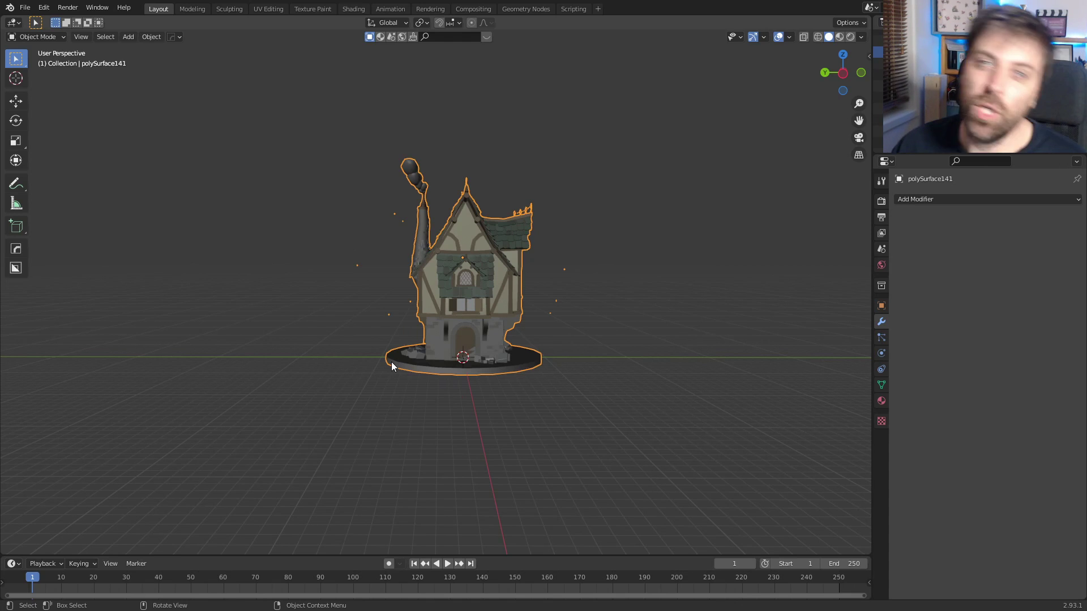
Step: Add a lattice and scale it up to enclose the whole cottage
key("shift+a")
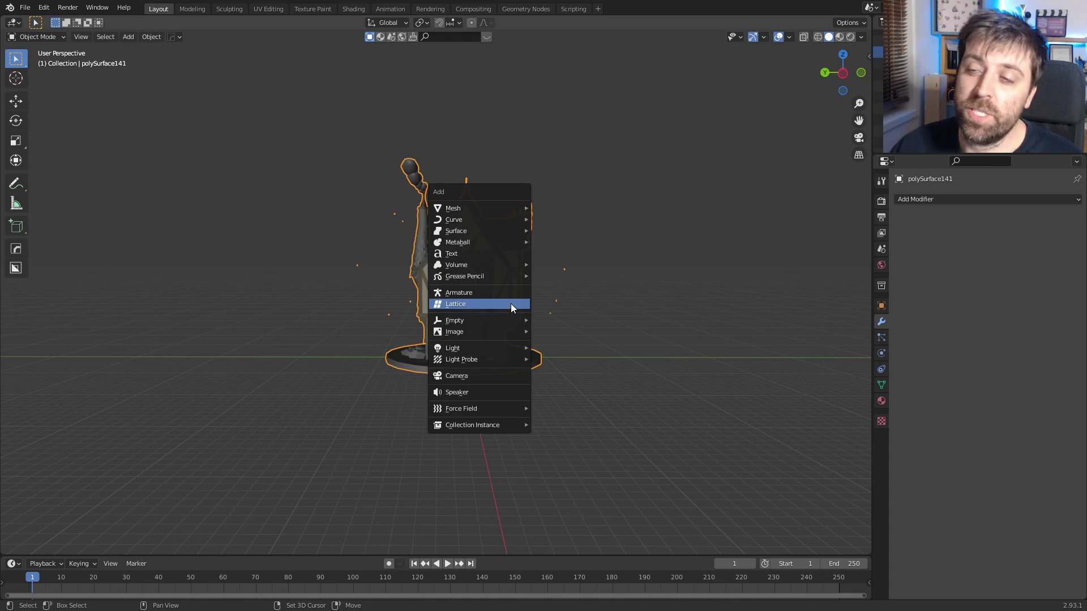
left_click(510, 303)
key("s")
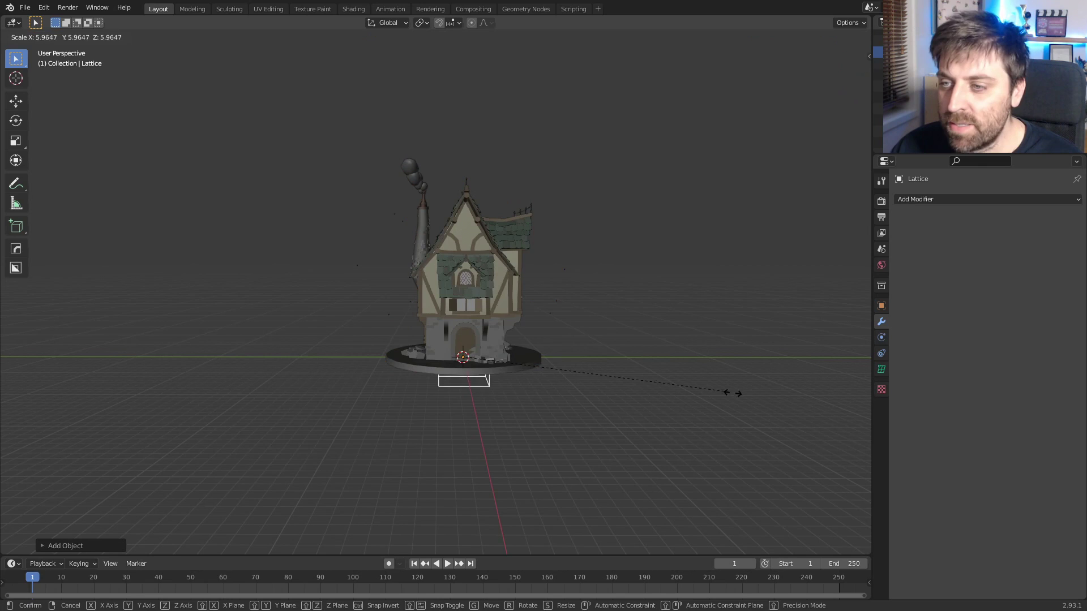
left_click(272, 461)
key("s")
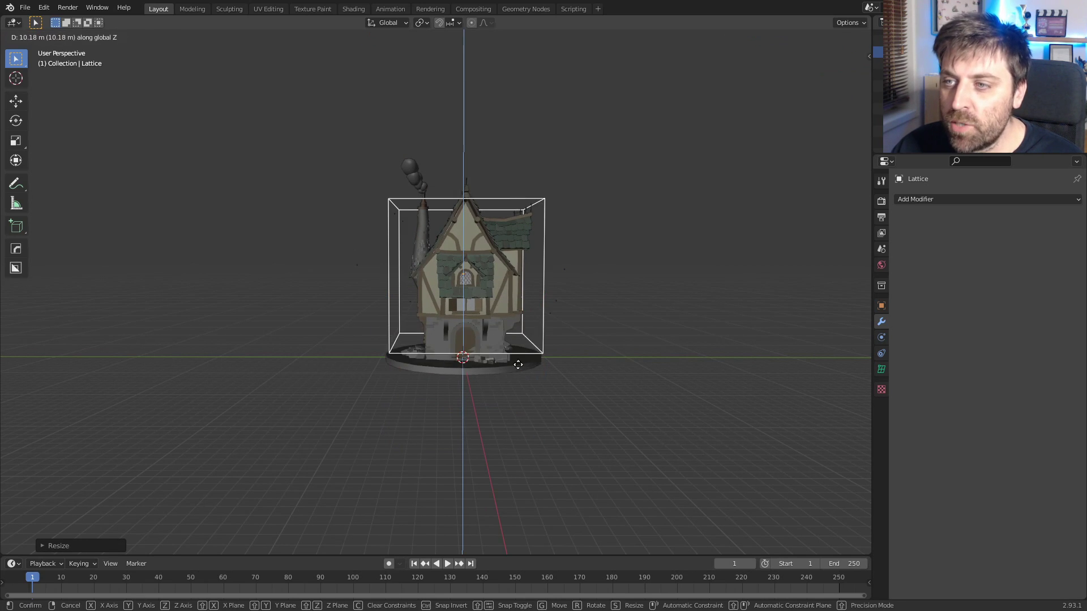
left_click(613, 374)
middle_click_drag(568, 383, 478, 295)
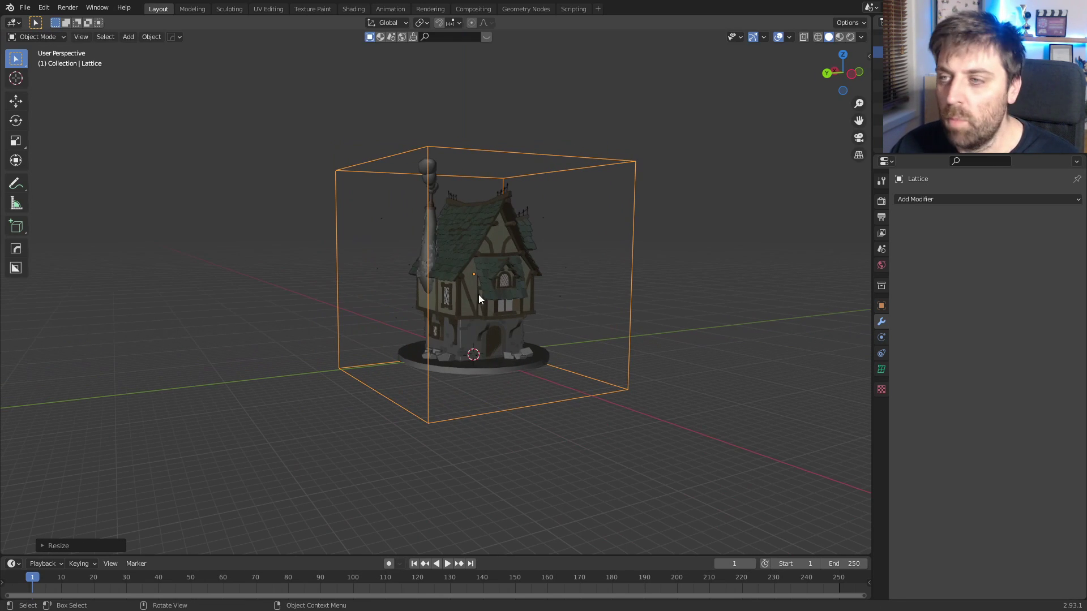
Step: Set the lattice resolution to 4 in U, V and W
left_click(882, 370)
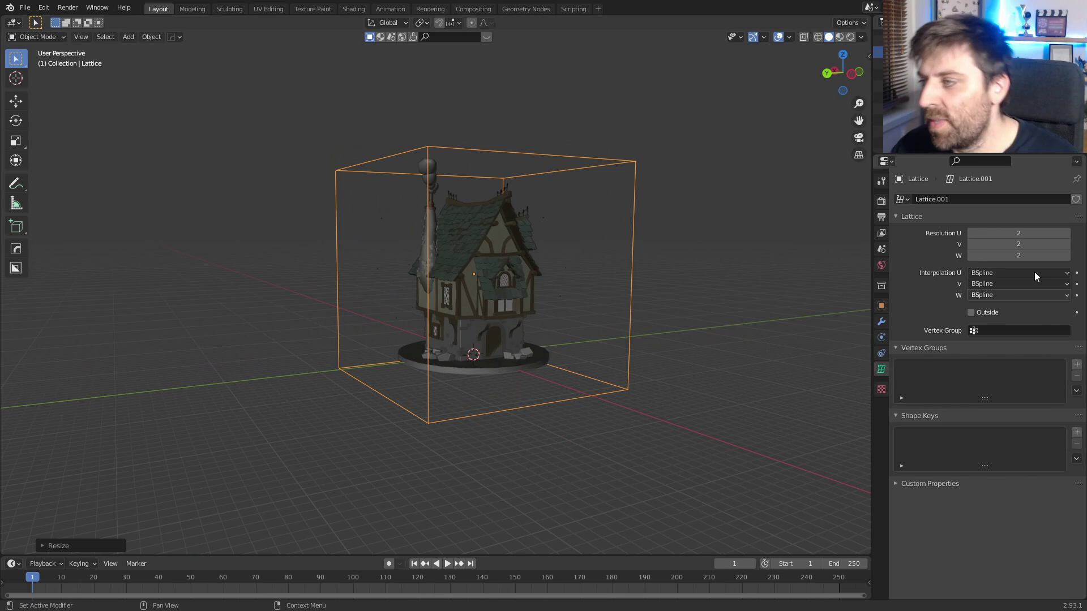
left_click(1033, 233)
type("4")
key("Tab")
type("4")
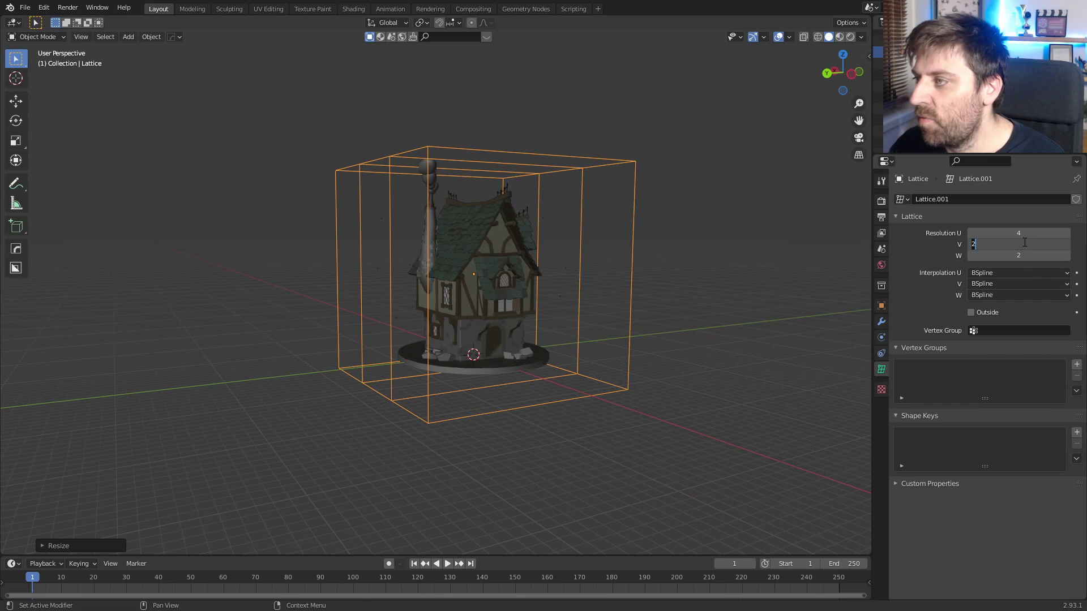
key("Tab")
type("4")
key("Return")
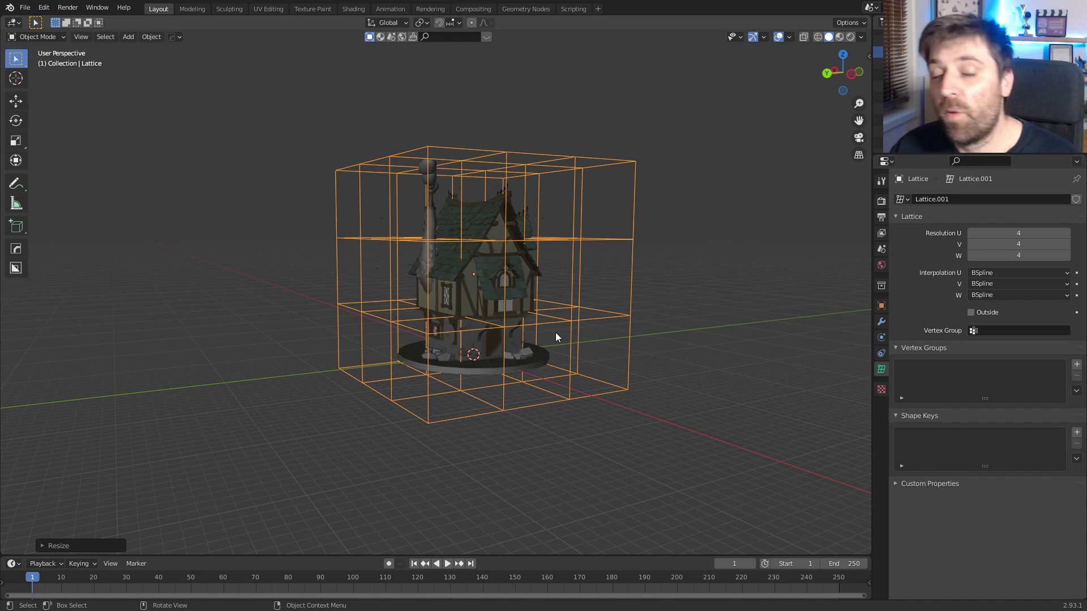
Step: Give the cottage a Lattice modifier that uses the new lattice object
left_click(500, 282)
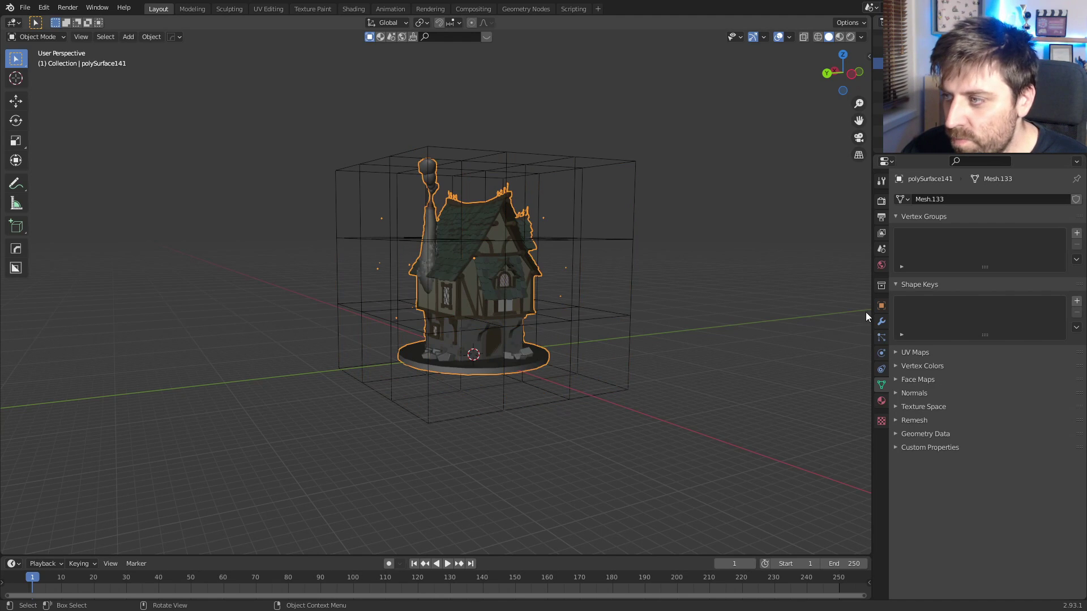
left_click(882, 323)
left_click(936, 198)
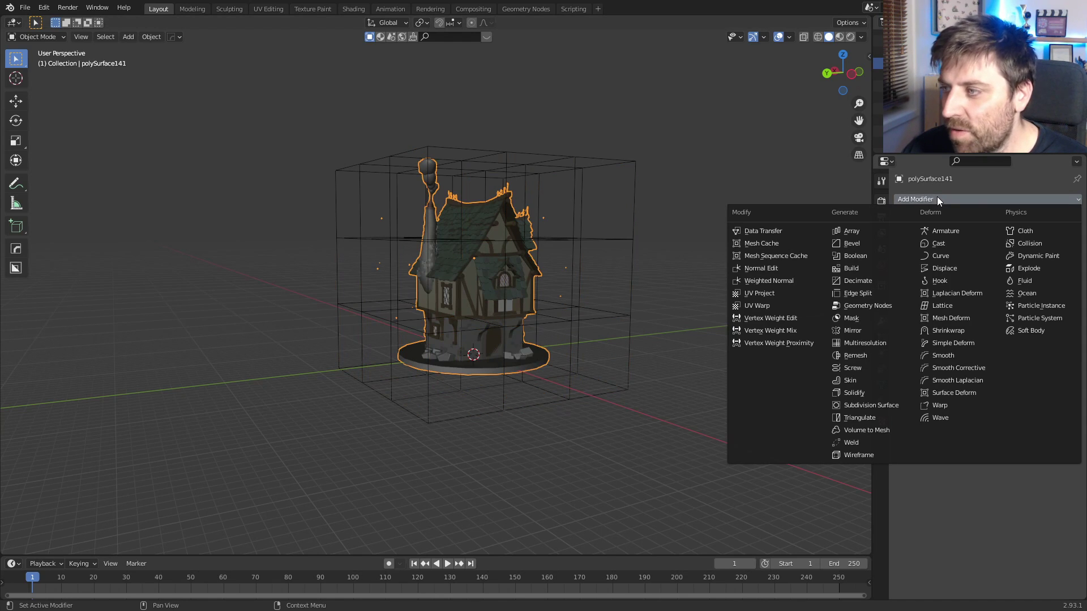
left_click(943, 307)
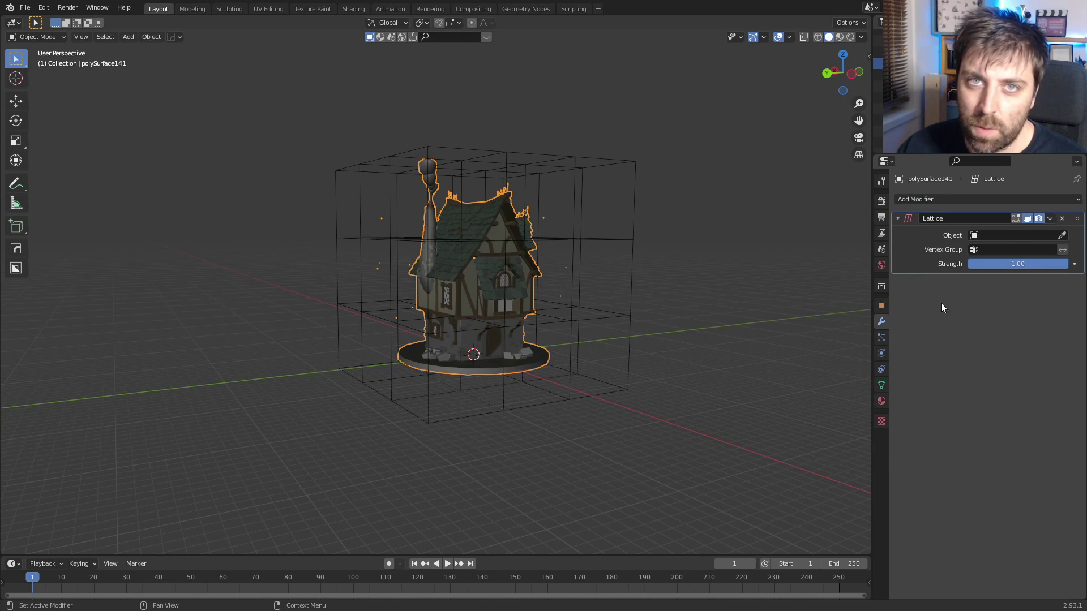
left_click(1063, 236)
left_click(633, 273)
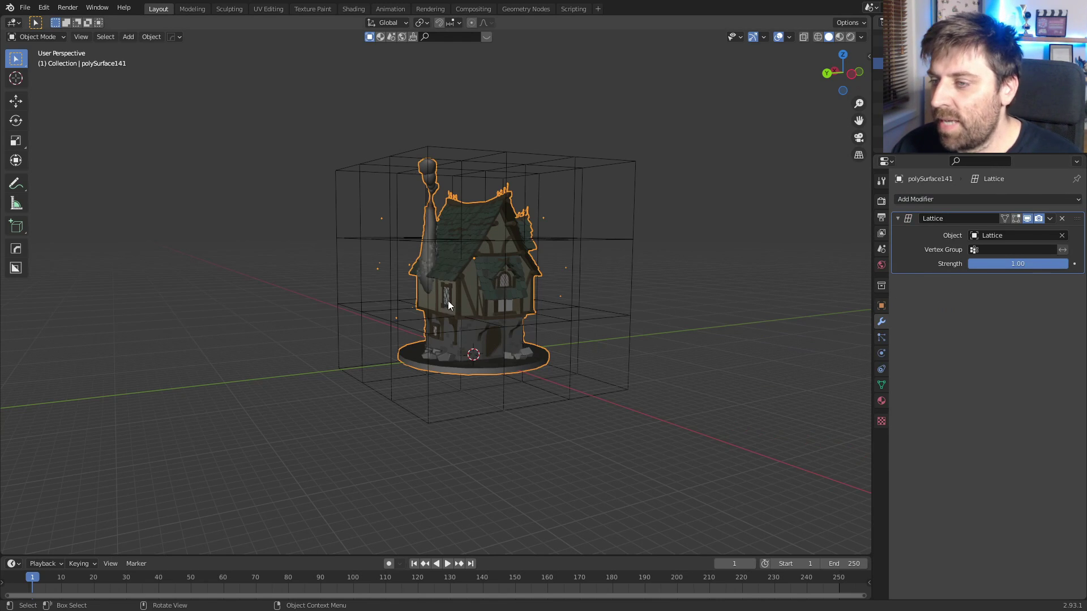
Step: In lattice Edit Mode, raise the top points and push the top-right points outward
left_click(576, 170)
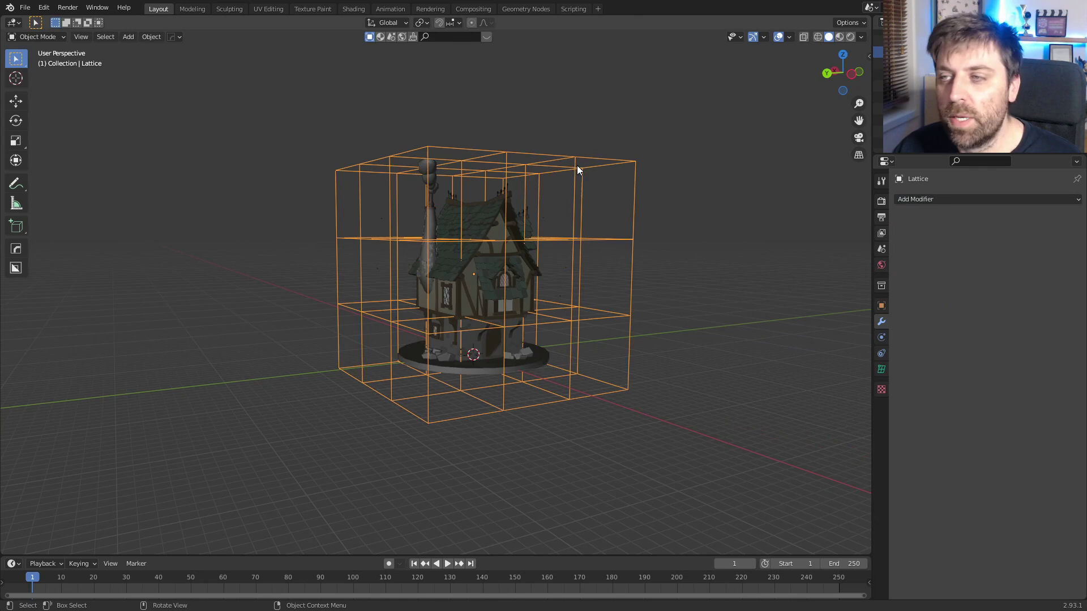
middle_click_drag(577, 170, 540, 188)
key("Tab")
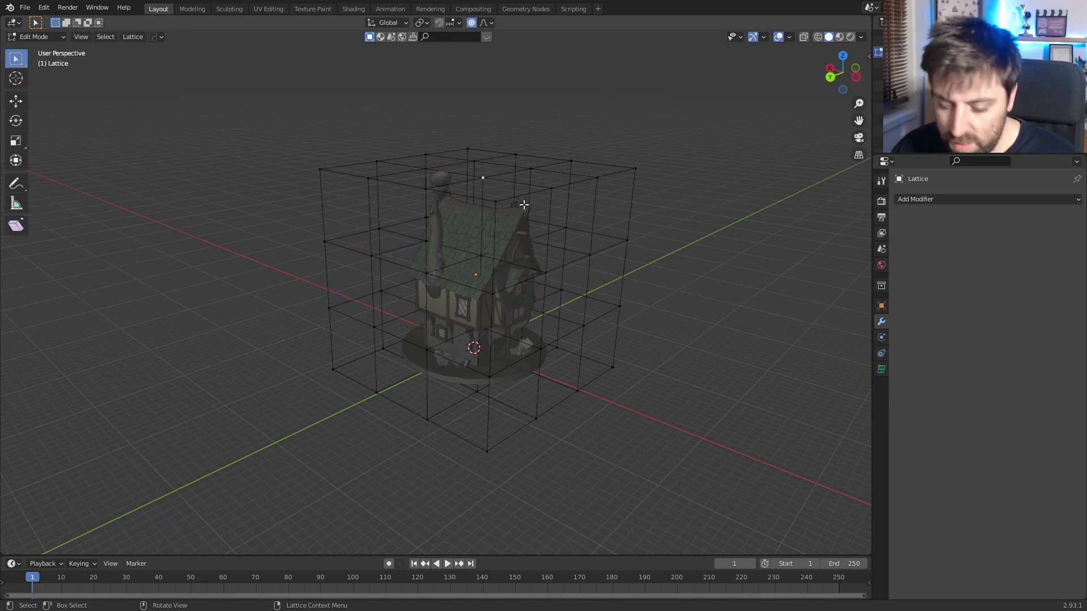
key("g")
left_click(537, 163)
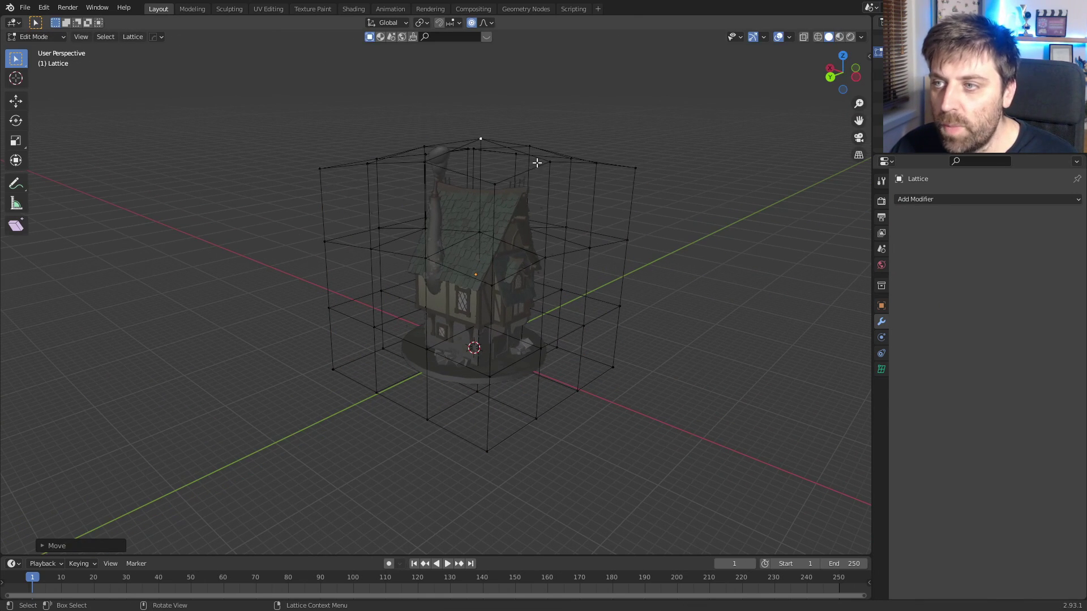
left_click(570, 160)
key("g")
left_click(626, 174)
key("g")
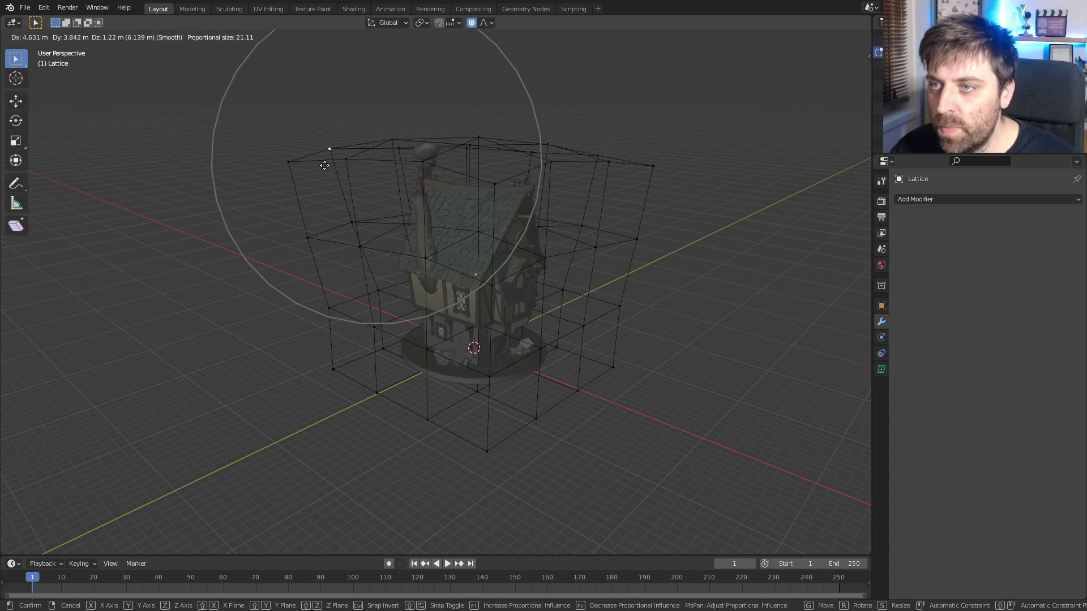
left_click(327, 158)
Step: Move the top corner point and pull the left top points outward into a bulge
middle_click_drag(328, 158, 379, 211)
key("g")
left_click(589, 124)
middle_click_drag(589, 124, 605, 175)
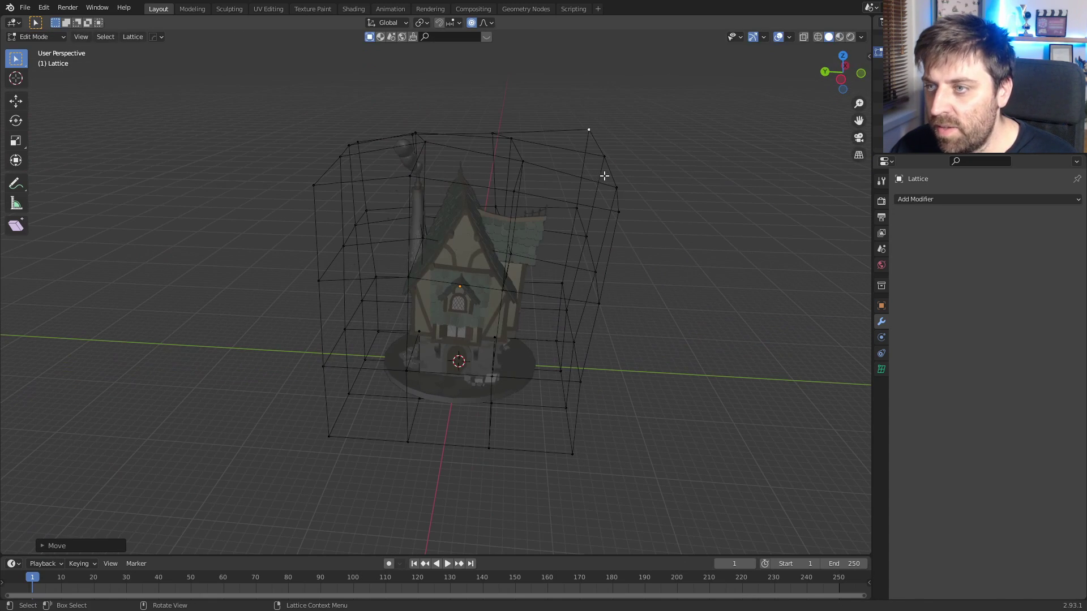
key("g")
left_click(640, 180)
left_click(332, 180)
key("g")
left_click(209, 213)
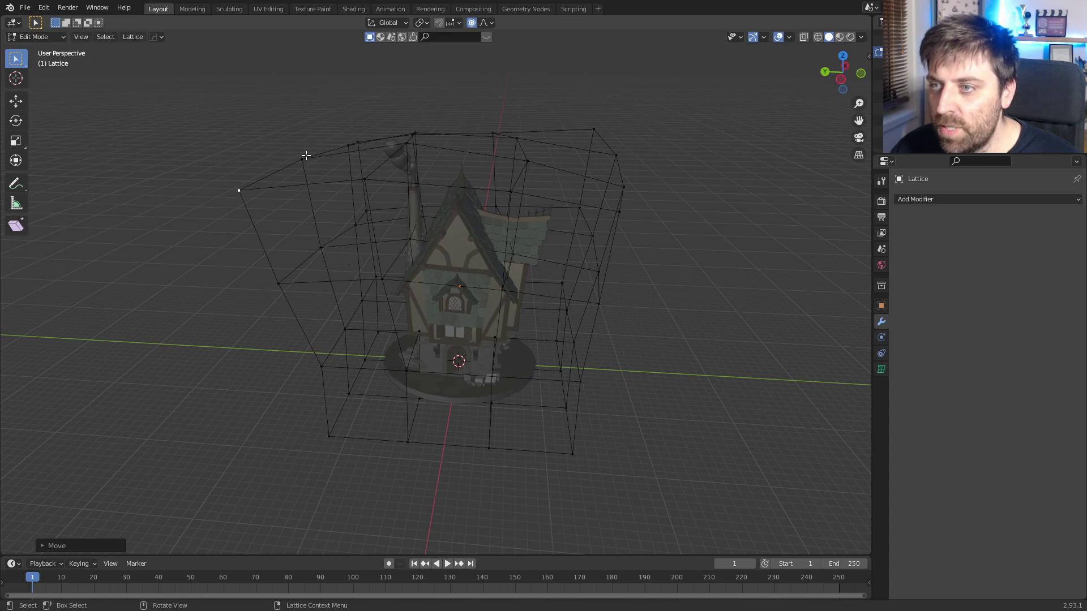
key("g")
left_click(440, 191)
Step: Brush-select the whole top row and twist it, then return to Object Mode
middle_click_drag(486, 197, 493, 175)
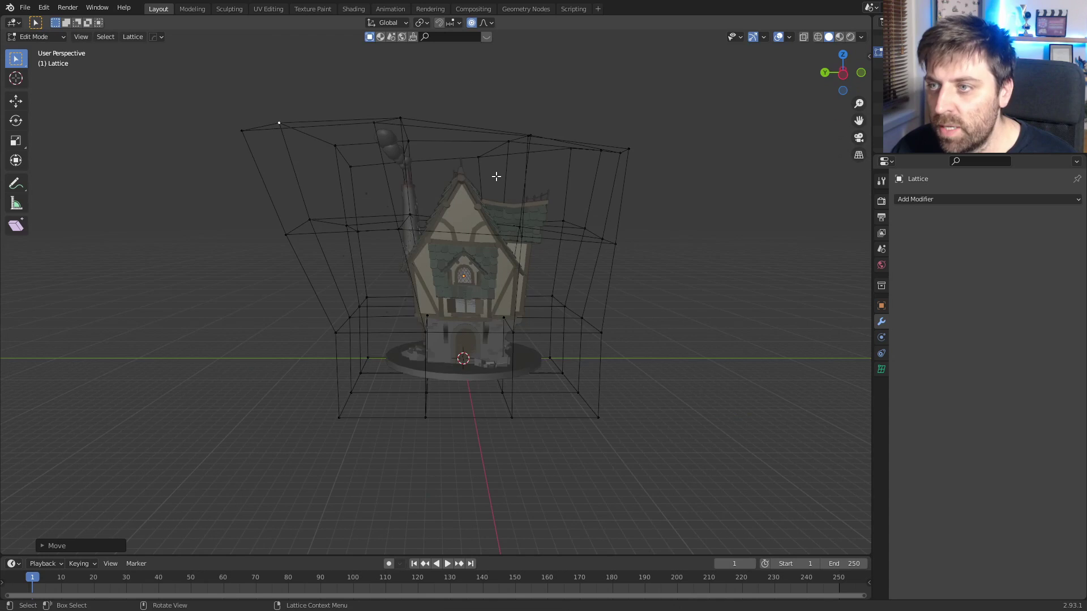
scroll(486, 175, "down", 2)
key("c")
mouse_move(360, 168)
left_mouse_down()
mouse_move(481, 150)
mouse_move(596, 181)
left_mouse_up()
key("Escape")
key("g")
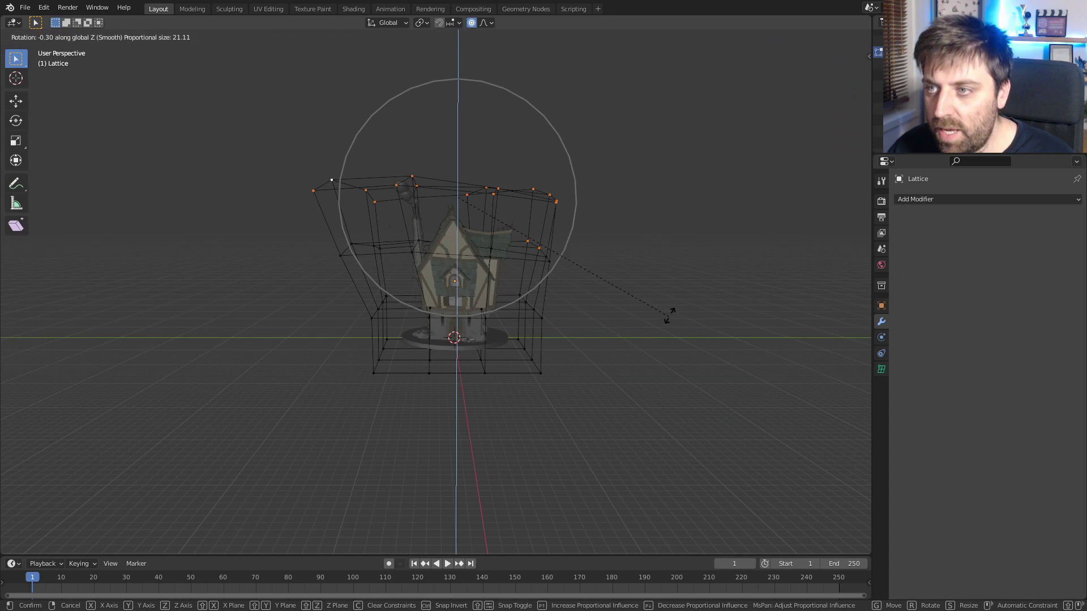
left_click(670, 221)
key("Tab")
middle_click_drag(660, 233, 665, 426)
scroll(650, 451, "up", 5)
left_click(650, 451)
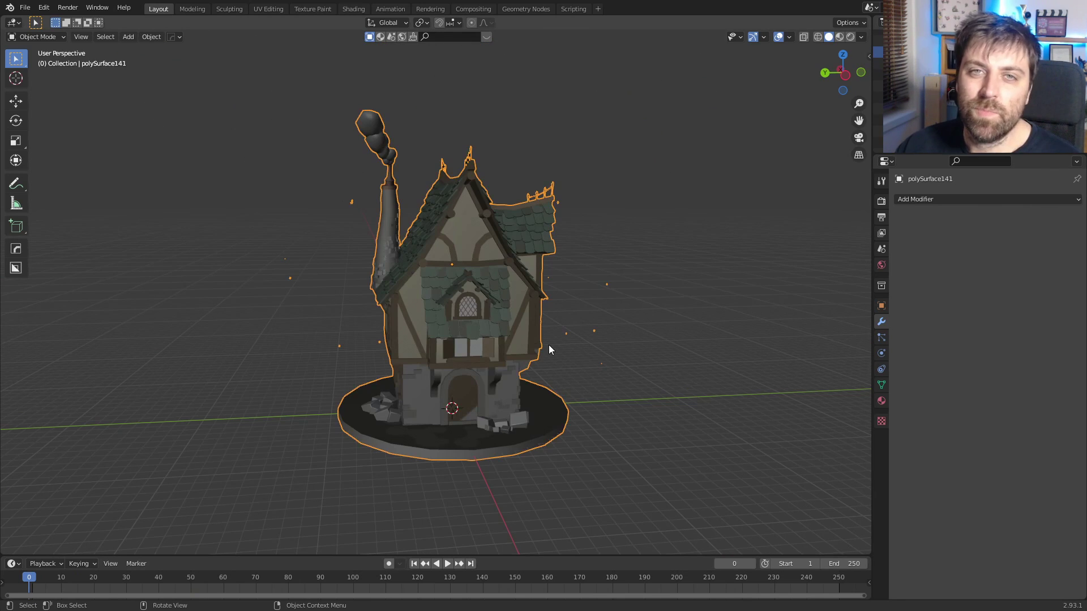
Step: Add a Build modifier to the cottage and preview the build-up animation
left_click(933, 199)
left_click(864, 270)
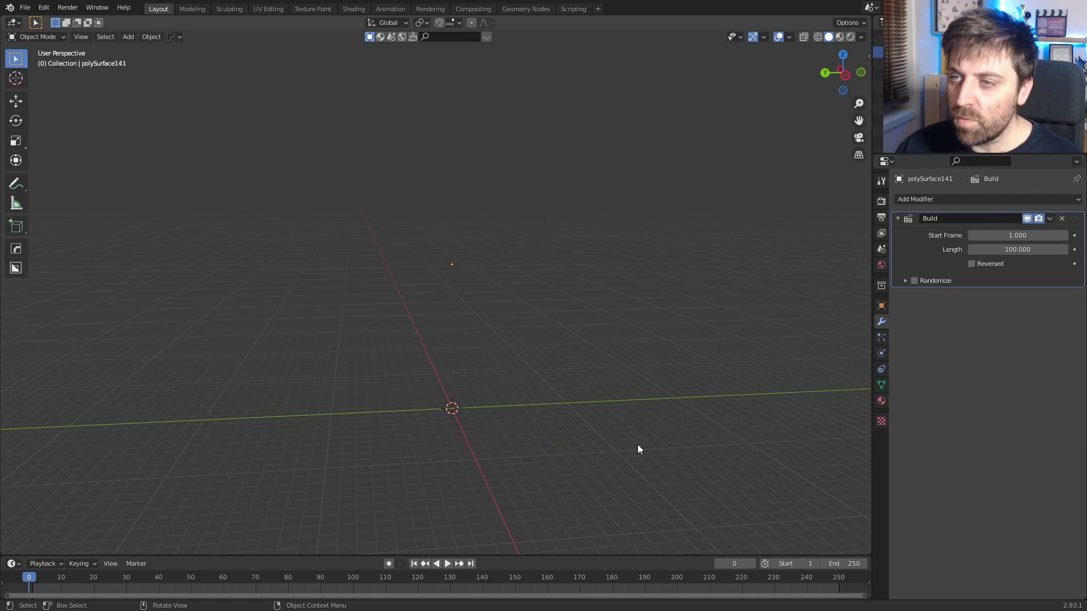
left_click(447, 564)
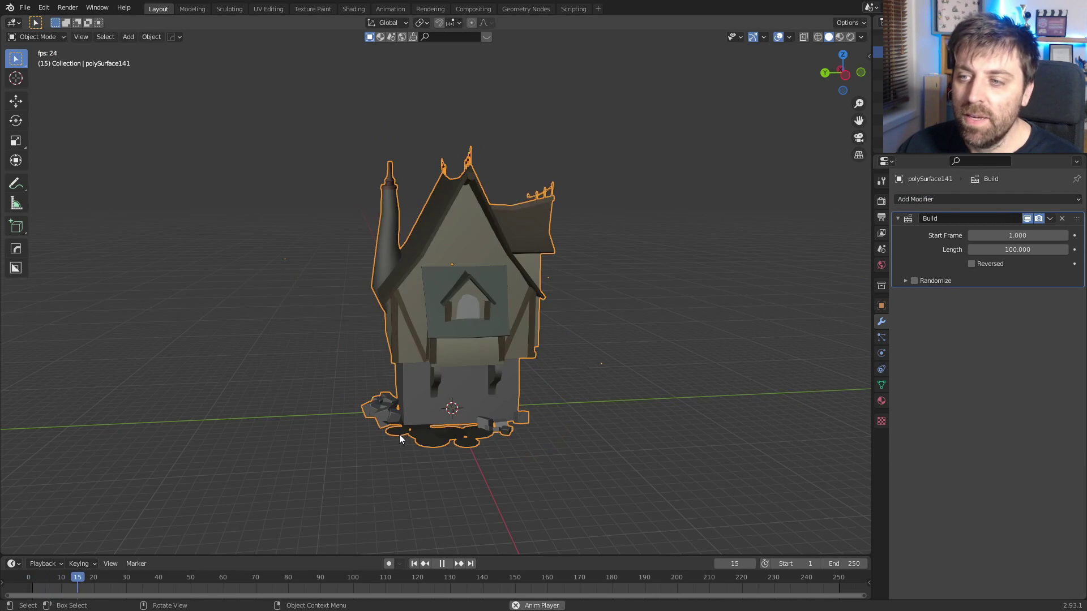
middle_click_drag(399, 433, 416, 433)
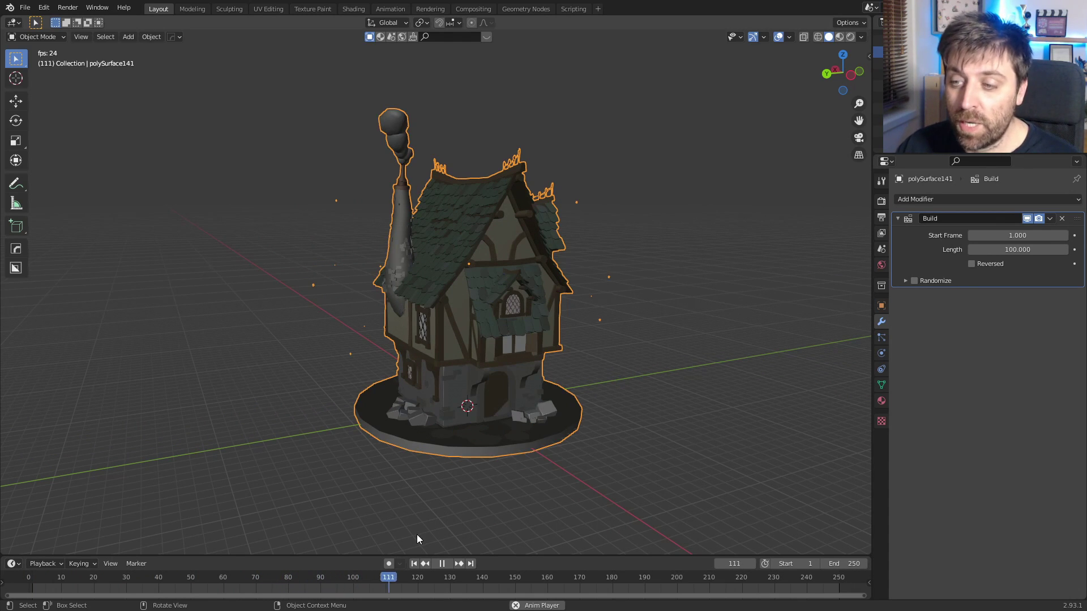
left_click(436, 565)
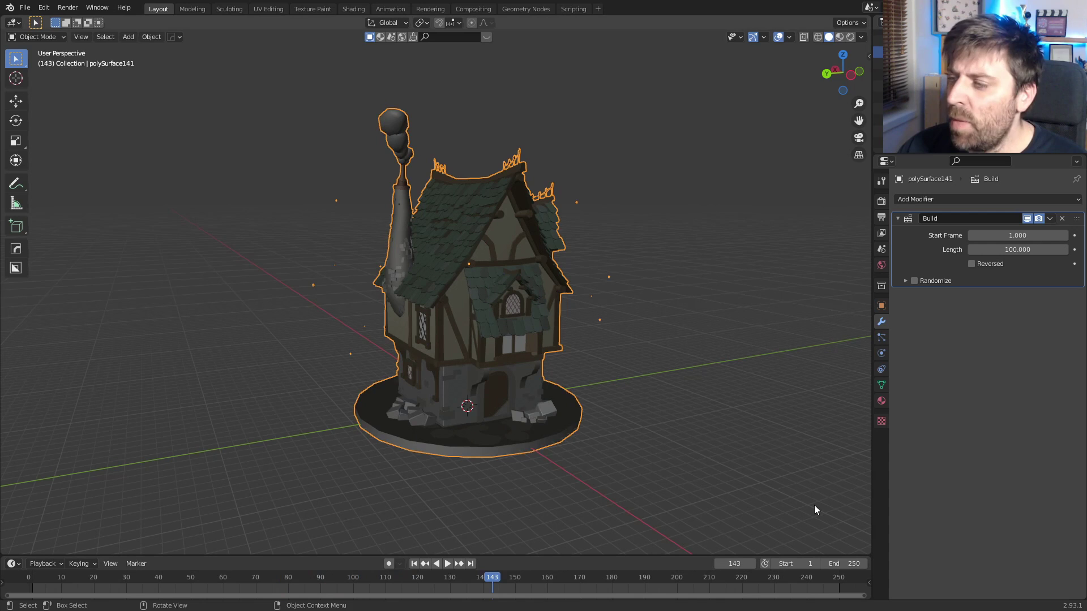
Step: Enable Randomize and replay the build animation from frame 1
left_click(915, 281)
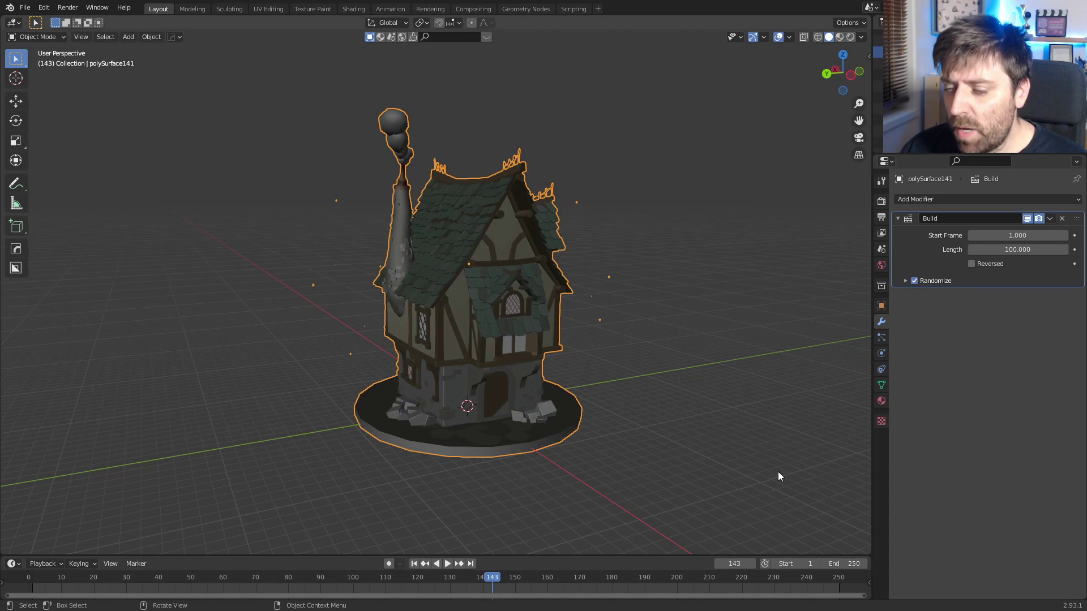
left_click(414, 564)
left_click(448, 563)
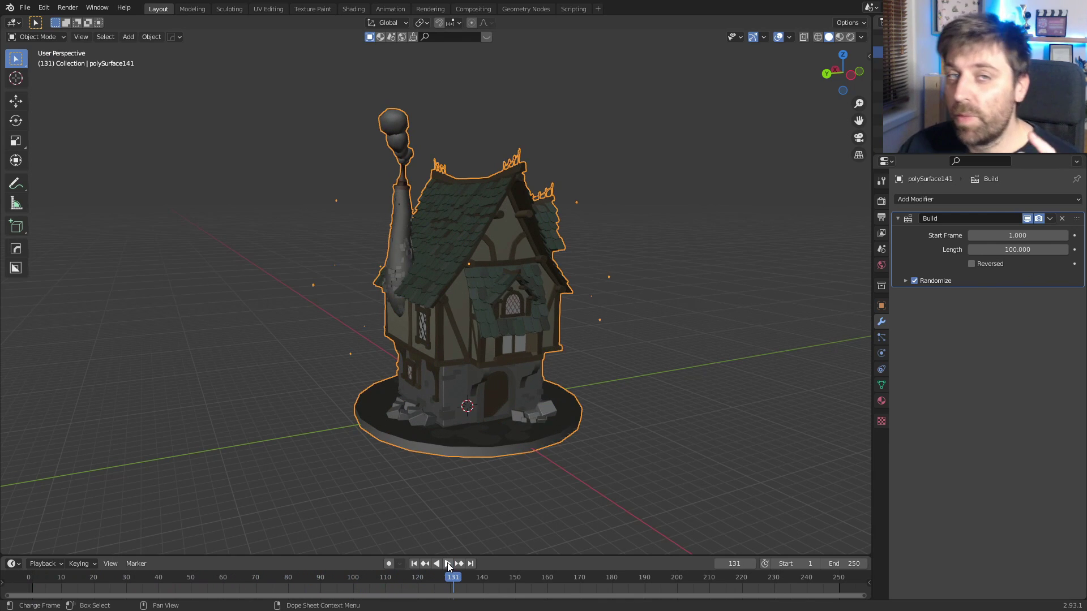
left_click(447, 564)
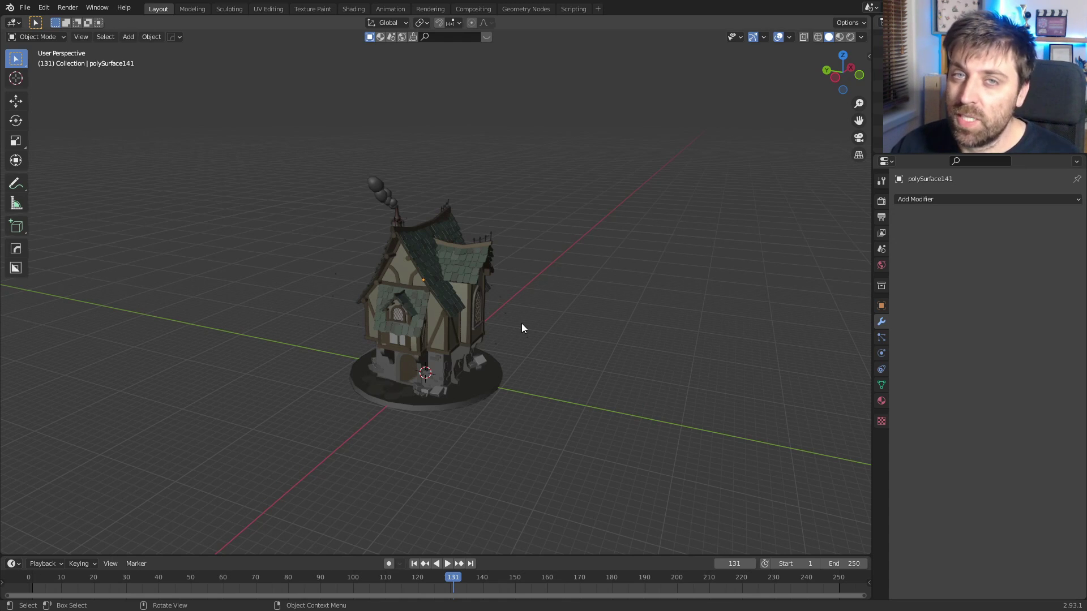
Step: Add an icosphere, place it beside the house and enlarge it
key("shift+a")
left_click(582, 368)
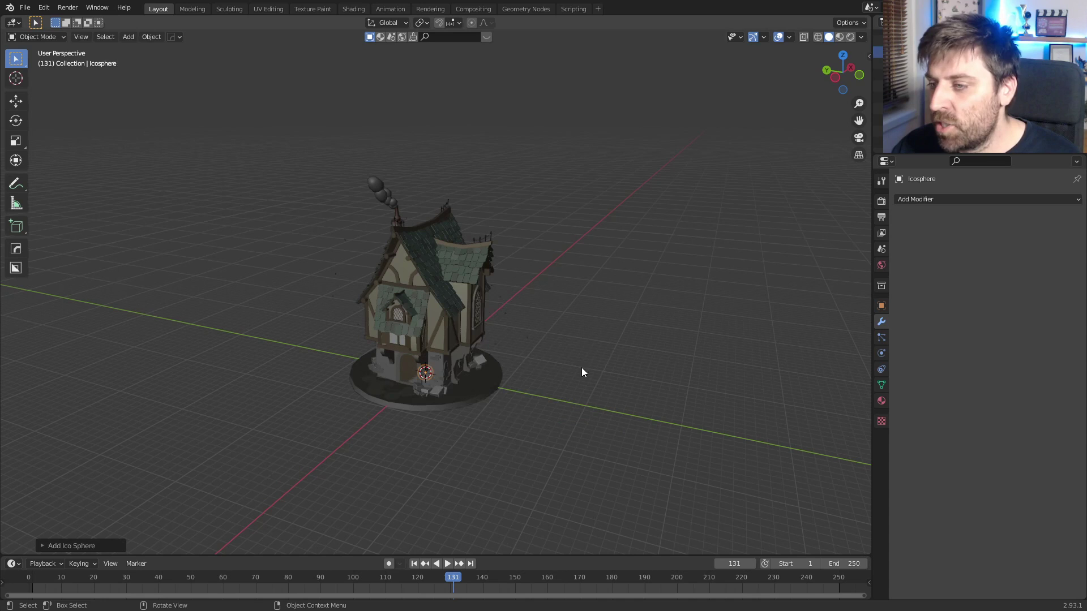
key("g")
left_click(596, 325)
key("s")
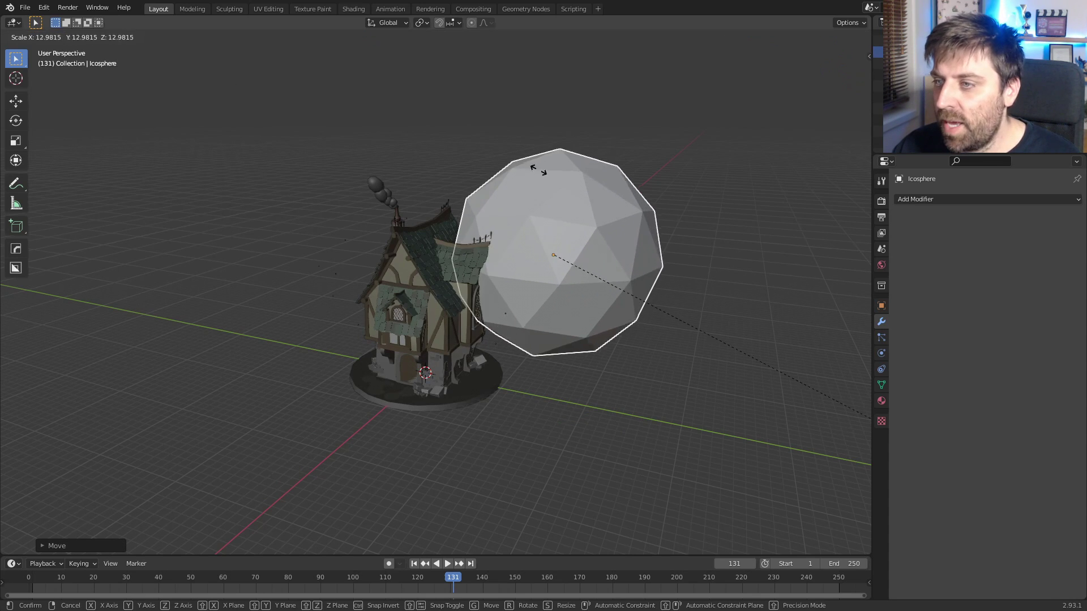
left_click(779, 273)
Step: Subdivide the icosphere mesh twice in Edit Mode
key("Tab")
right_click(687, 269)
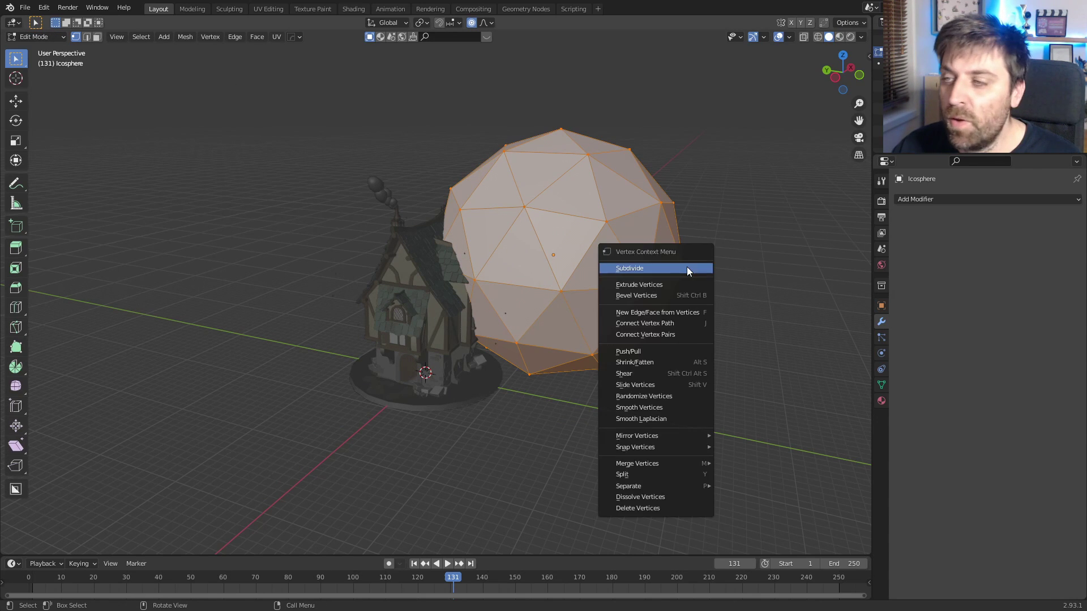
left_click(688, 267)
right_click(684, 267)
left_click(684, 267)
key("Tab")
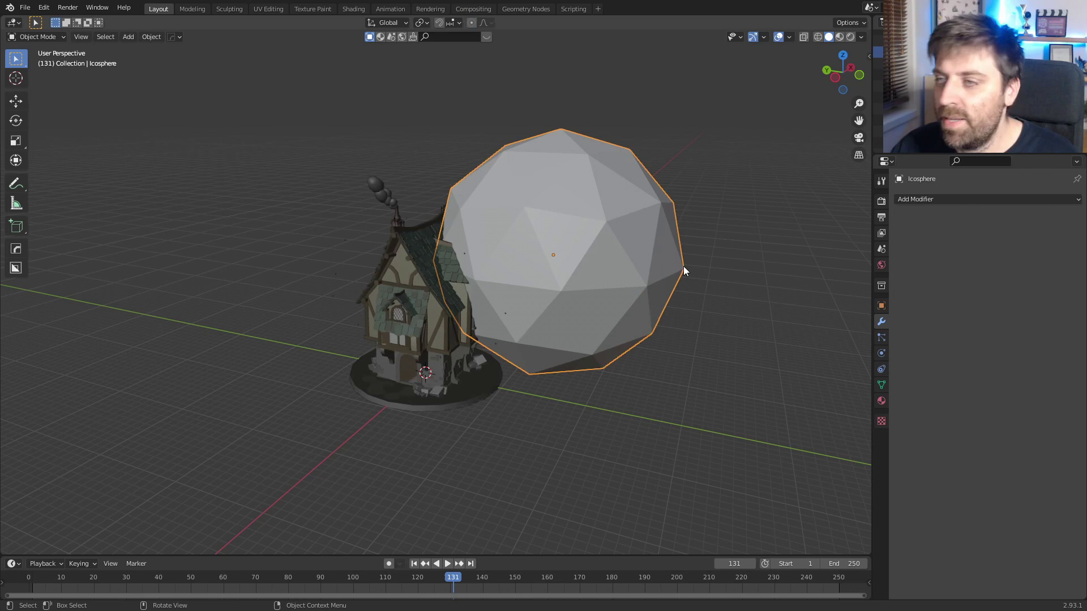
Step: Add a Displace modifier with a new Clouds-type texture
left_click(943, 200)
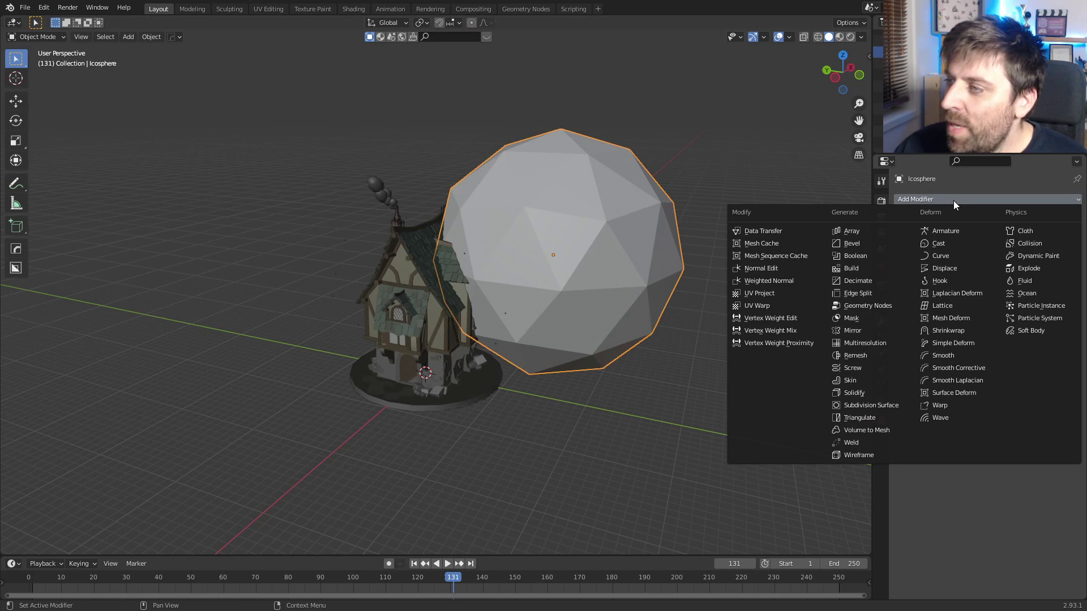
left_click(957, 270)
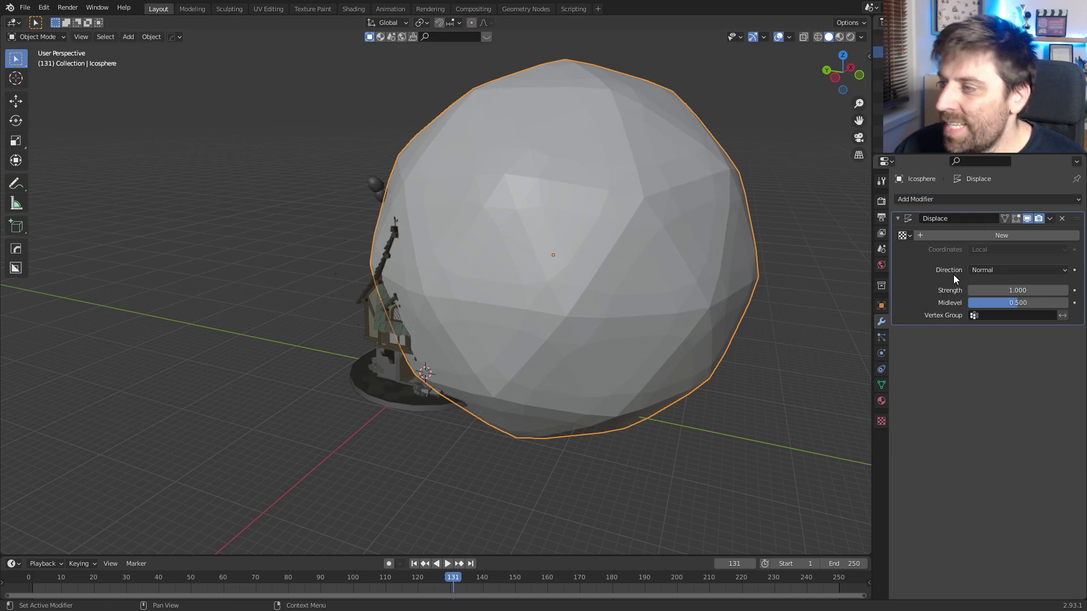
left_click(974, 235)
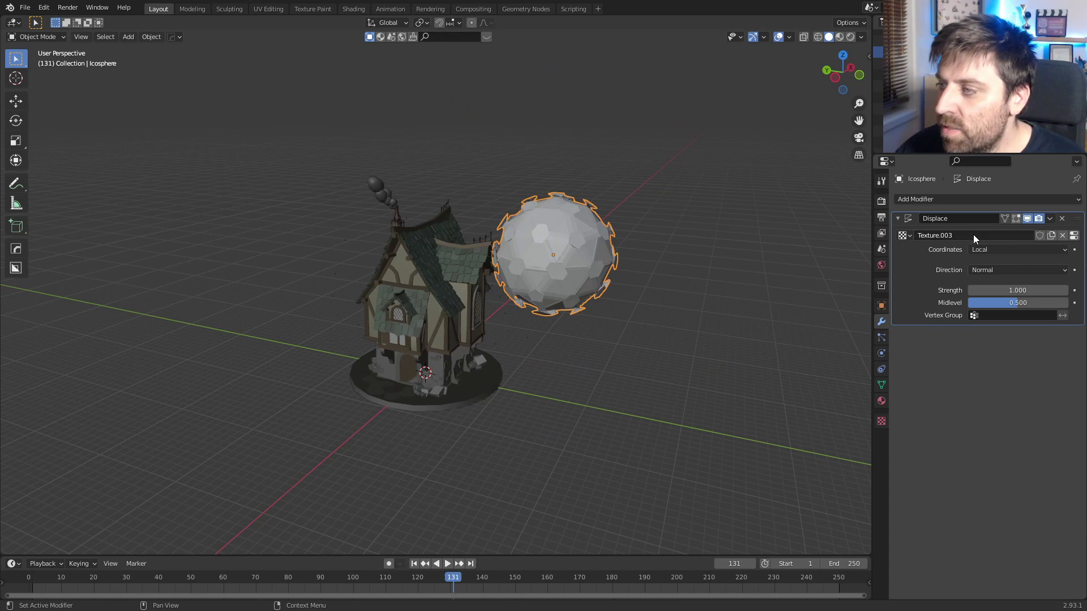
left_click(1074, 236)
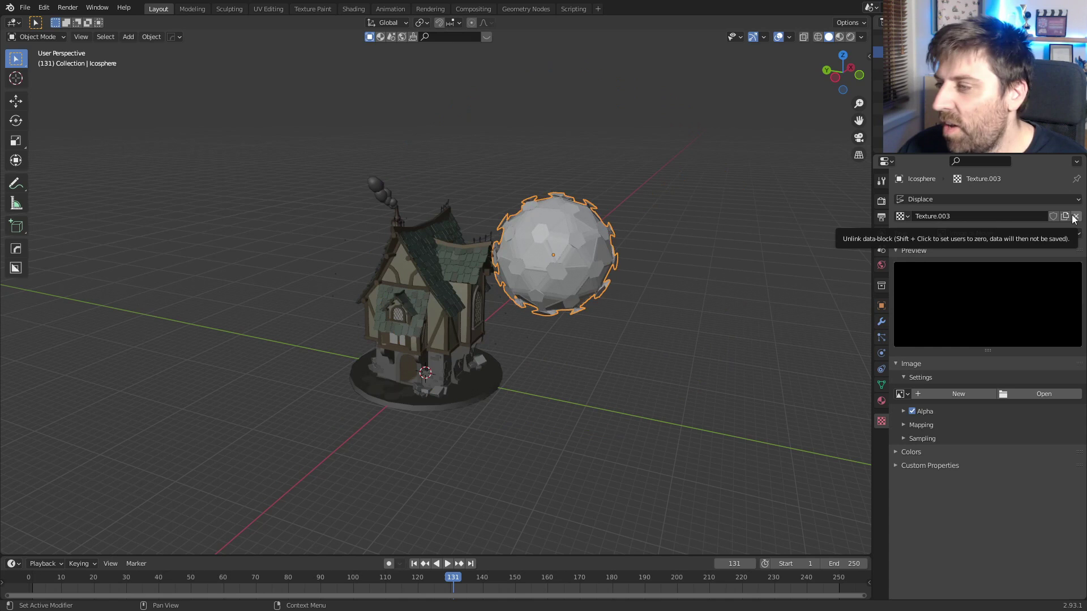
left_click(966, 234)
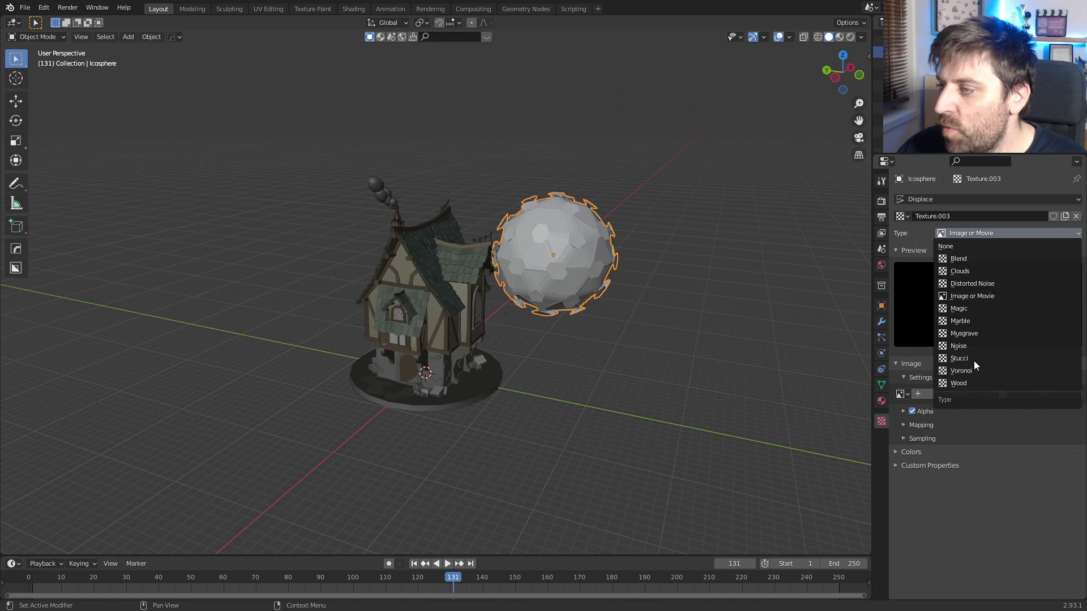
left_click(981, 270)
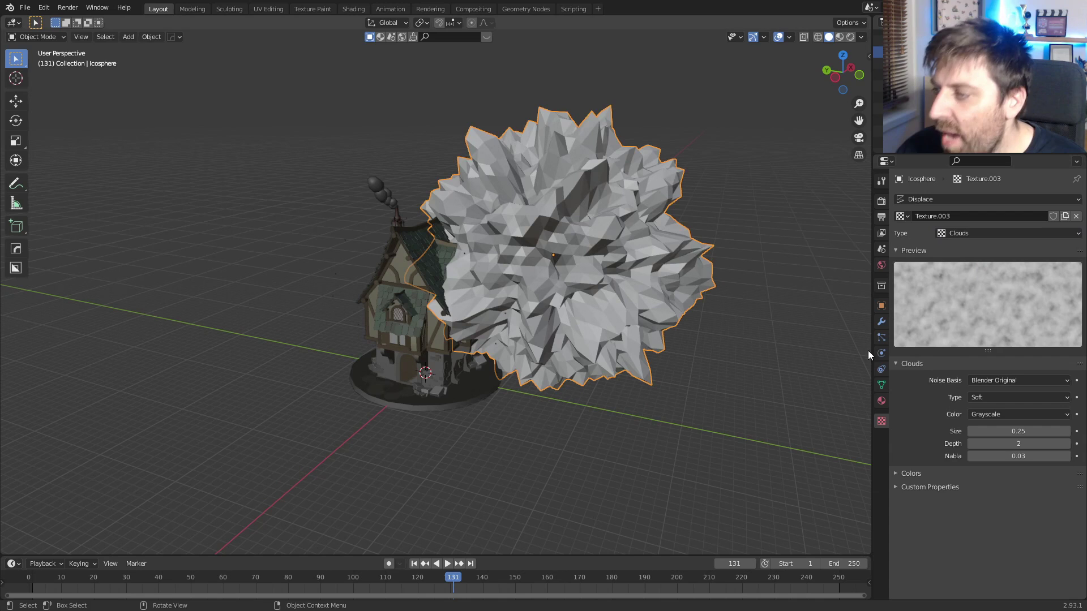
Step: Set the displacement strength to 0.3
left_click(881, 321)
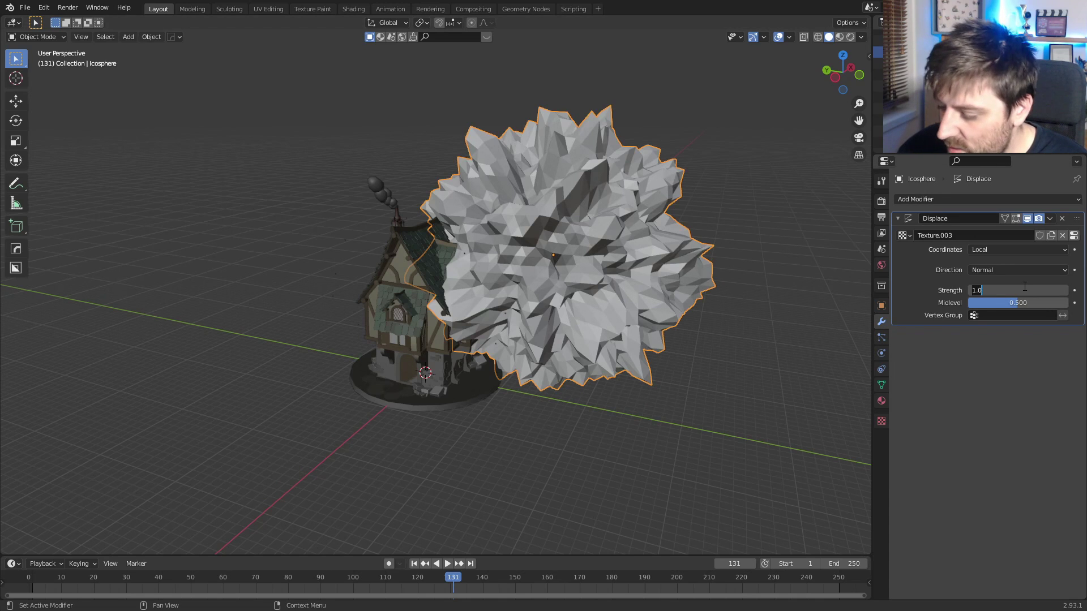
key("Return")
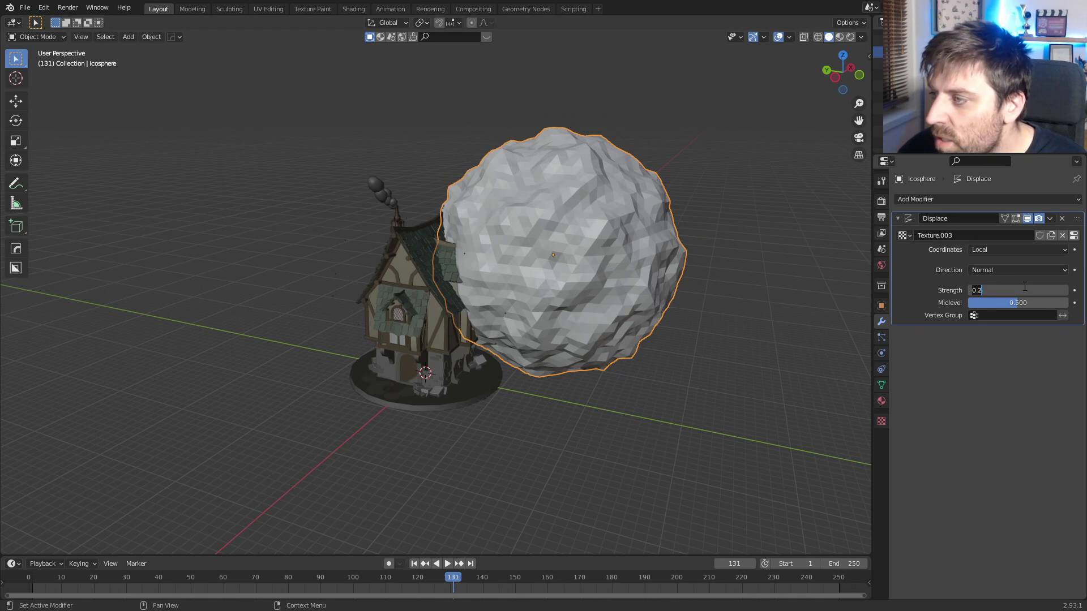
left_click(1025, 286)
type(".3")
key("Return")
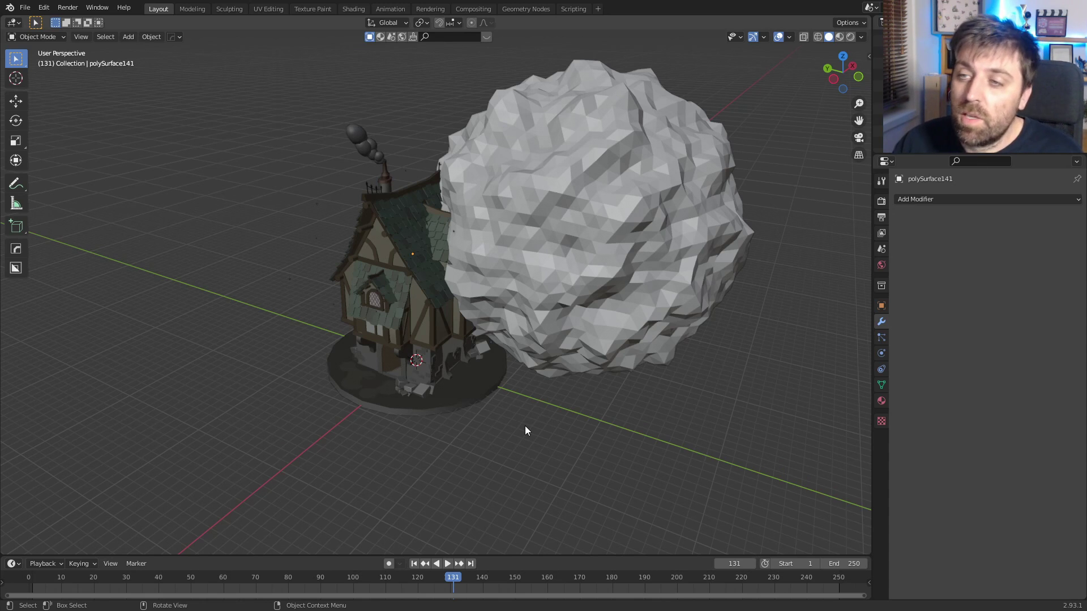
Step: Add a Boolean modifier to the house with the rock as its cutter object
left_click(481, 385)
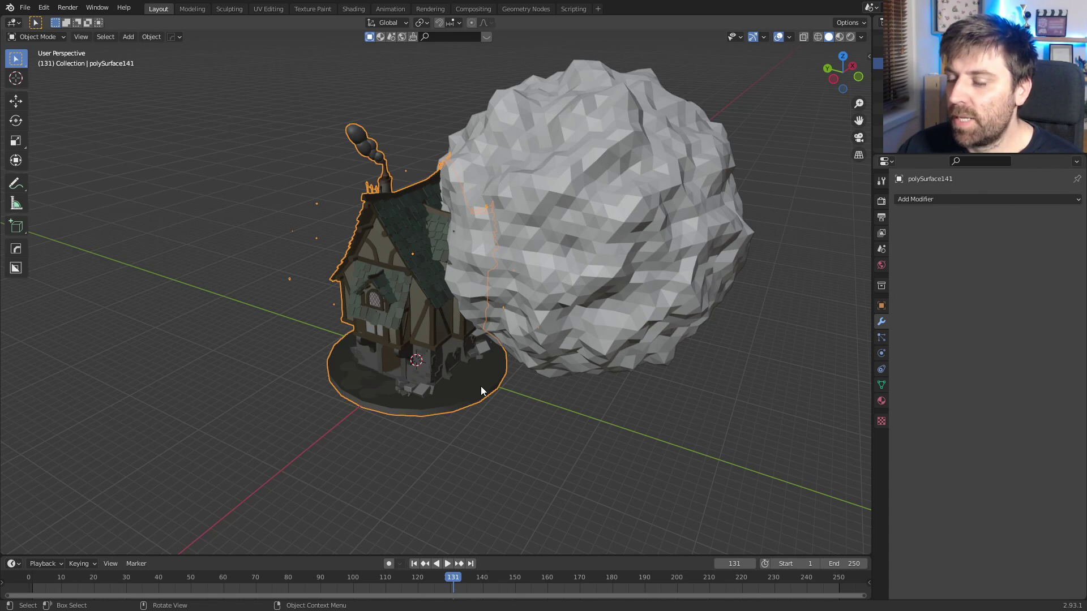
left_click(1009, 201)
left_click(889, 259)
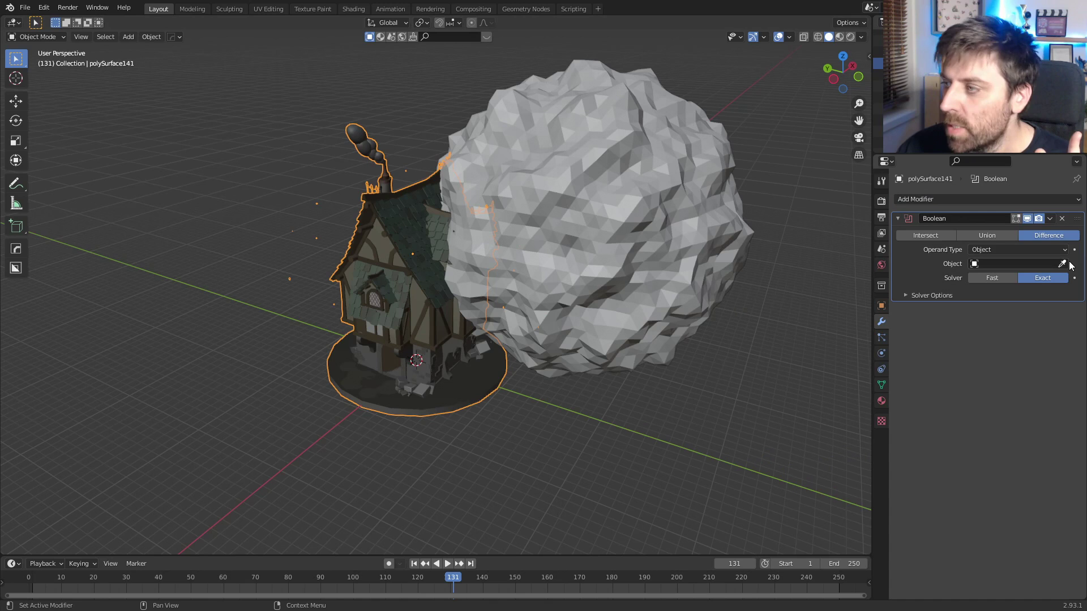
left_click(616, 210)
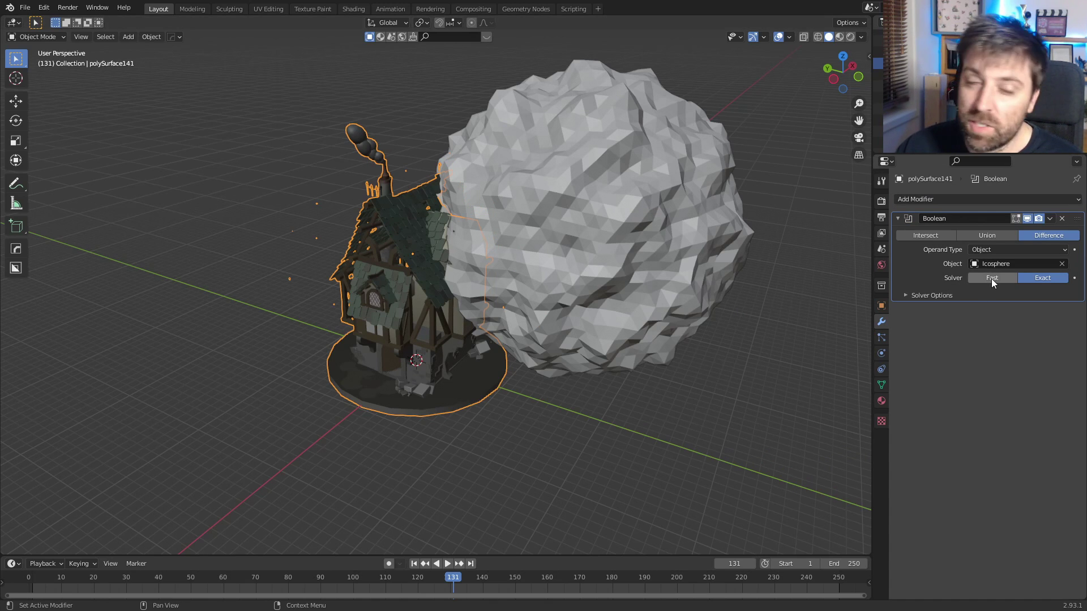
Step: Hide the rock and view the hollow carved into the house
left_click(653, 258)
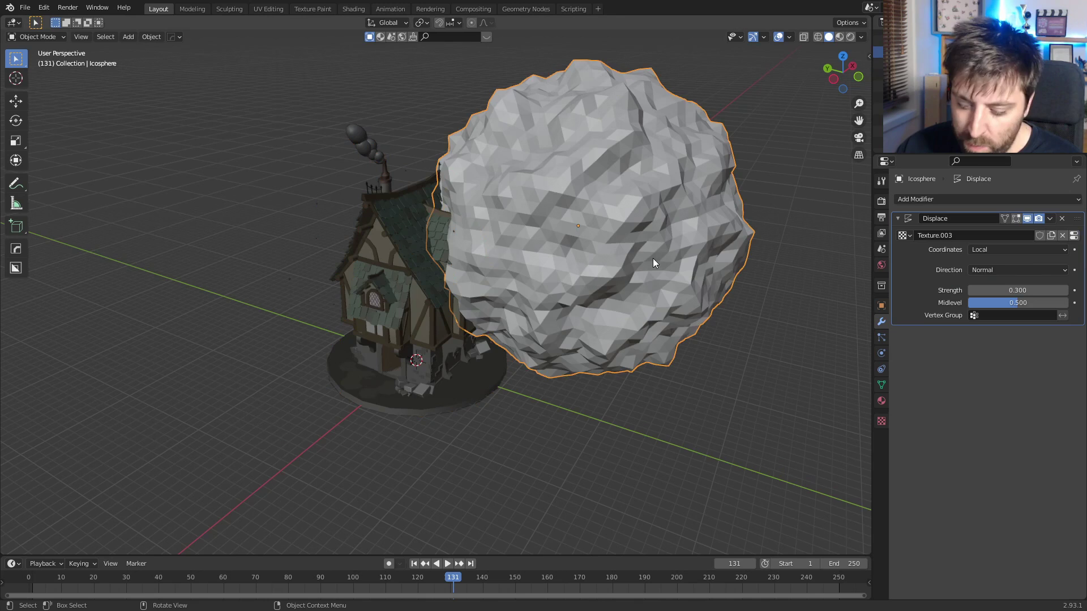
key("h")
middle_click_drag(653, 264, 527, 289)
scroll(526, 289, "up", 4)
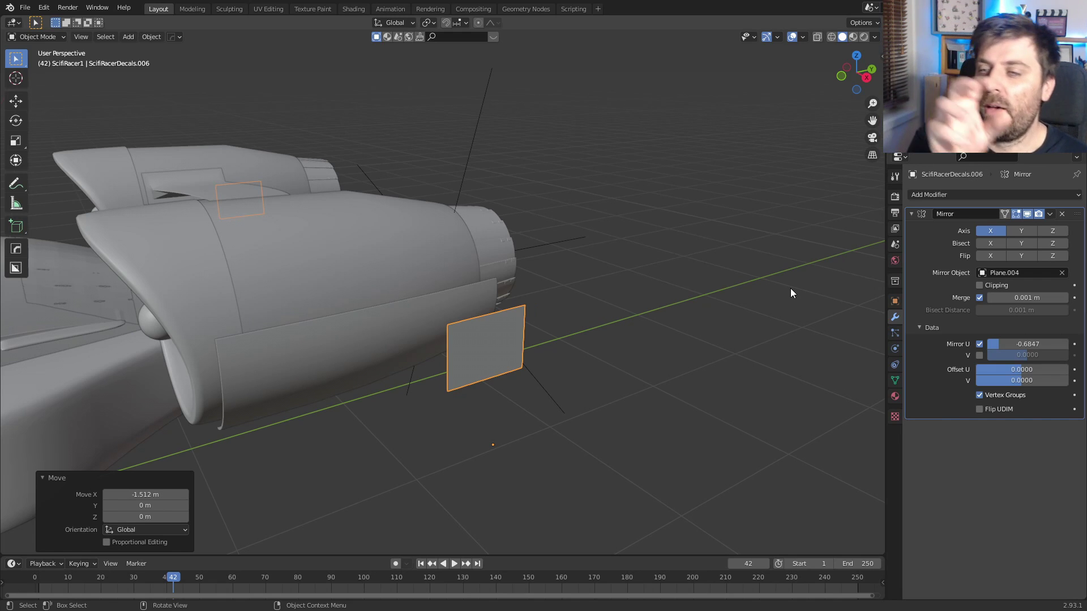
Step: Orbit and zoom the view to frame the racer and its mirrored decal planes
scroll(480, 351, "down", 4)
middle_click_drag(480, 351, 451, 417)
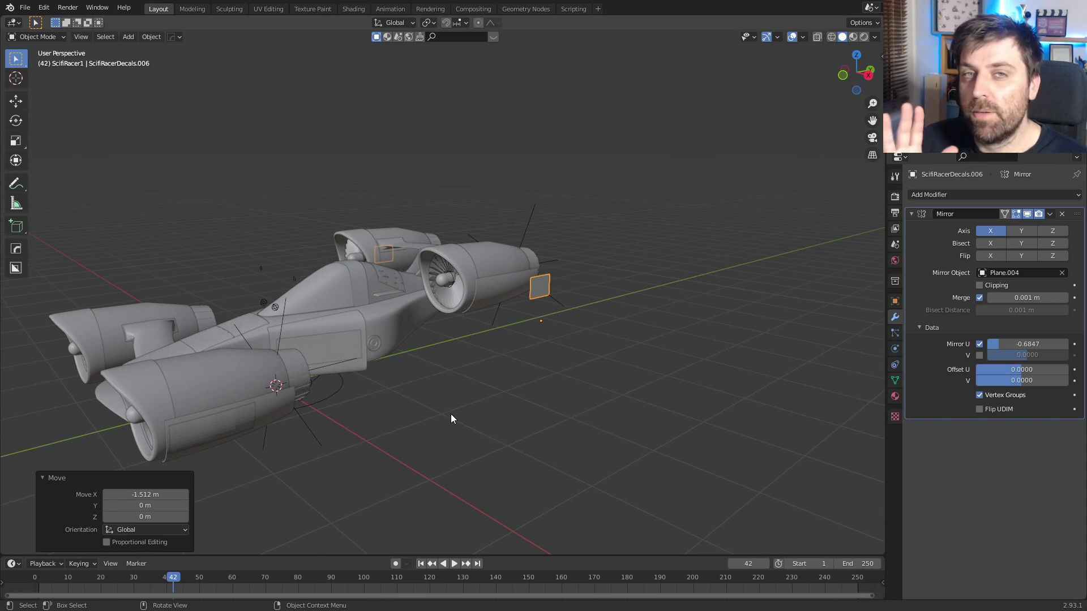
scroll(451, 413, "up", 2)
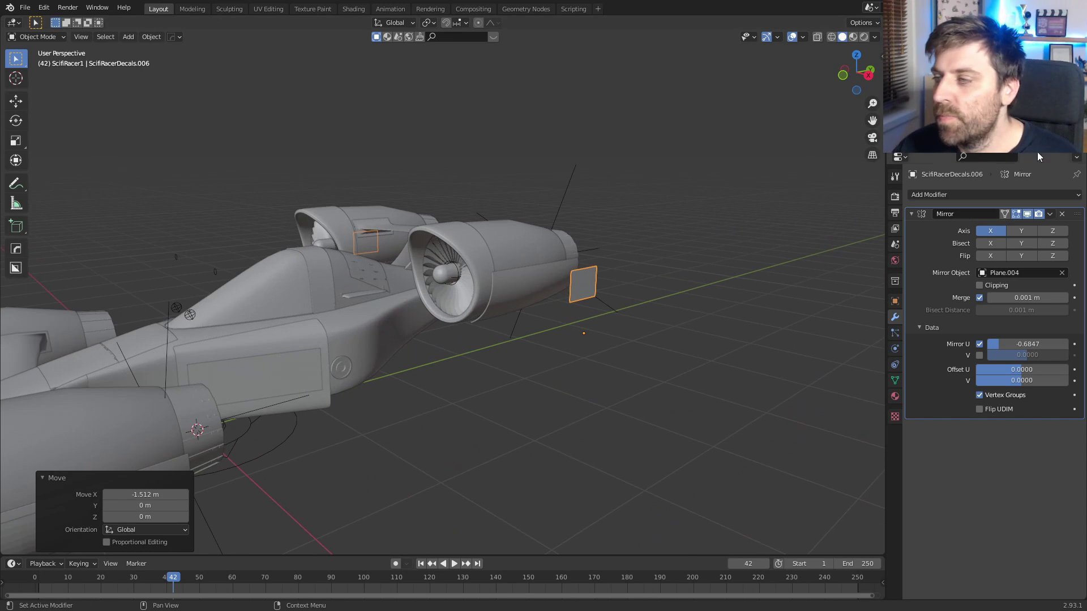
Step: Add a Shrinkwrap above Mirror in the stack, targeting the engine cylinder Cylinder.007
left_click(988, 195)
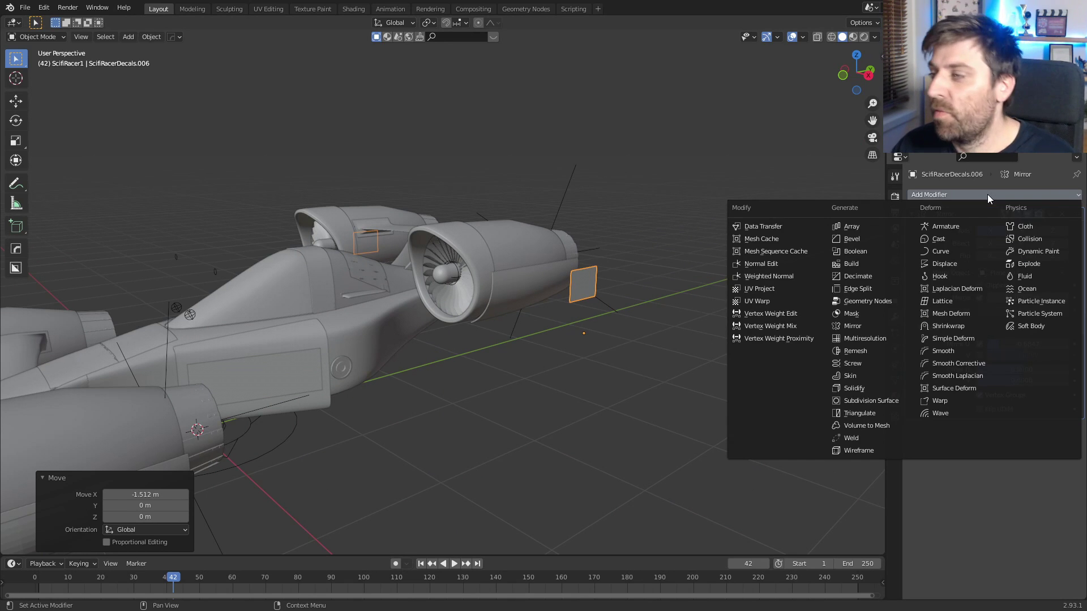
left_click(957, 330)
middle_click_drag(824, 329, 685, 322)
scroll(685, 321, "up", 2)
left_click_drag(1080, 432, 1066, 262)
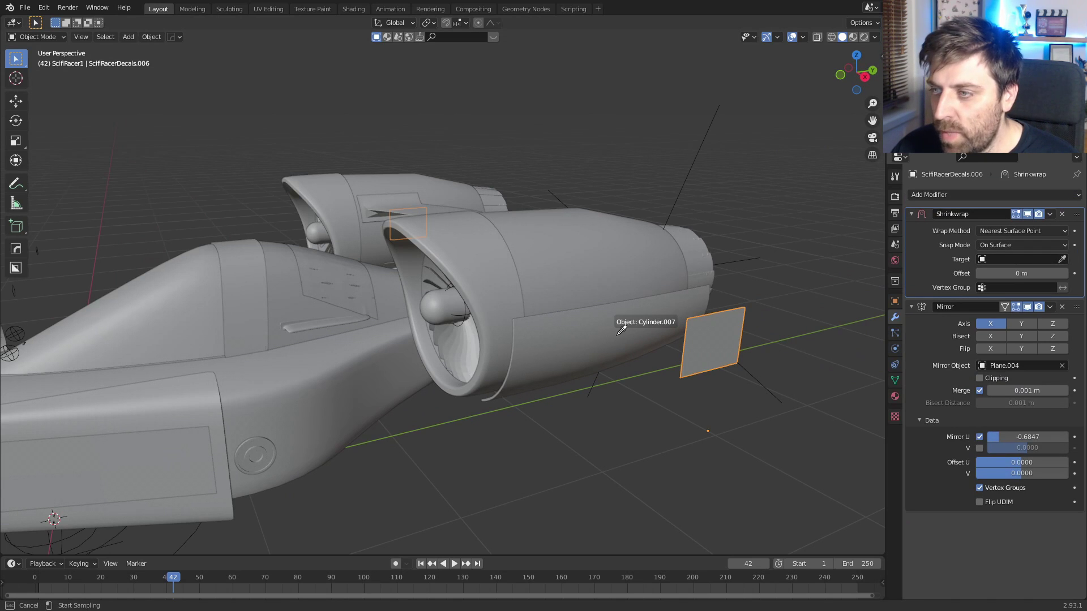
left_click(638, 337)
scroll(508, 336, "up", 2)
middle_click_drag(643, 342, 482, 314)
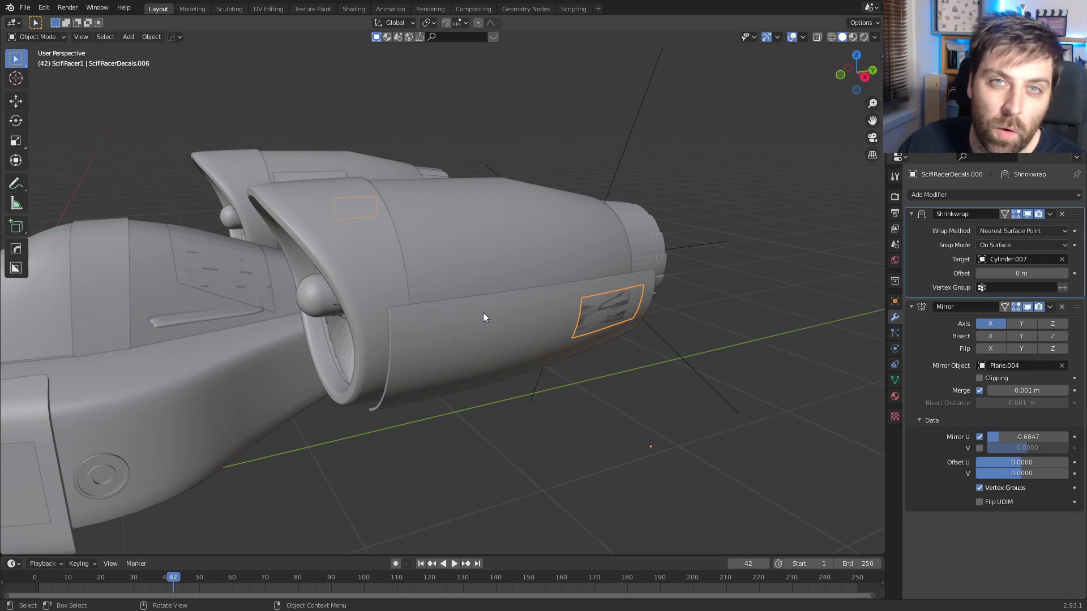
Step: Set the Shrinkwrap wrap method to Project with Negative direction enabled
left_click(1025, 244)
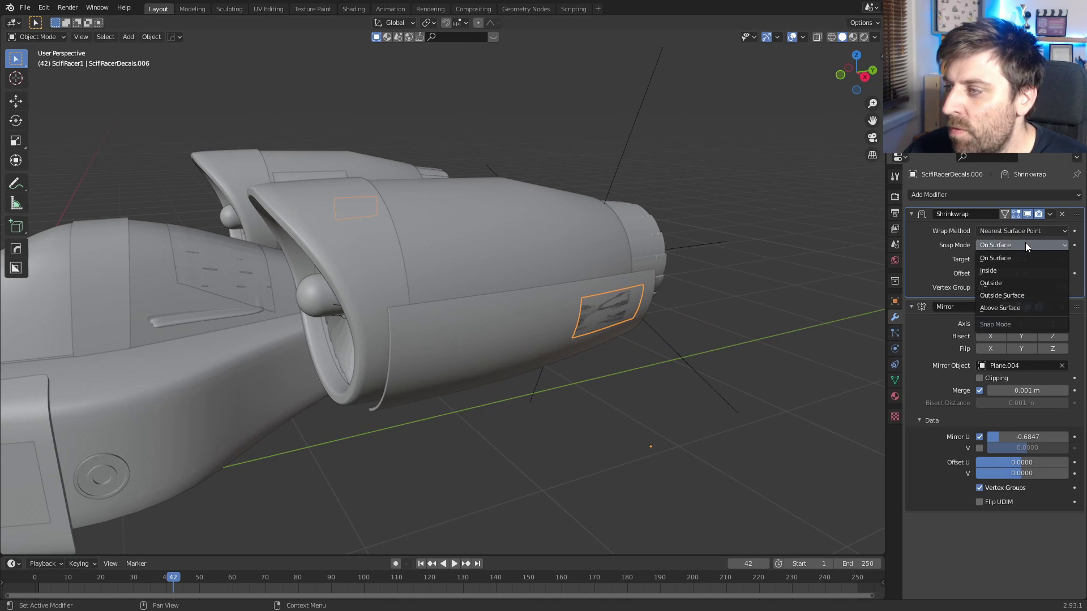
left_click(1028, 228)
left_click(1027, 229)
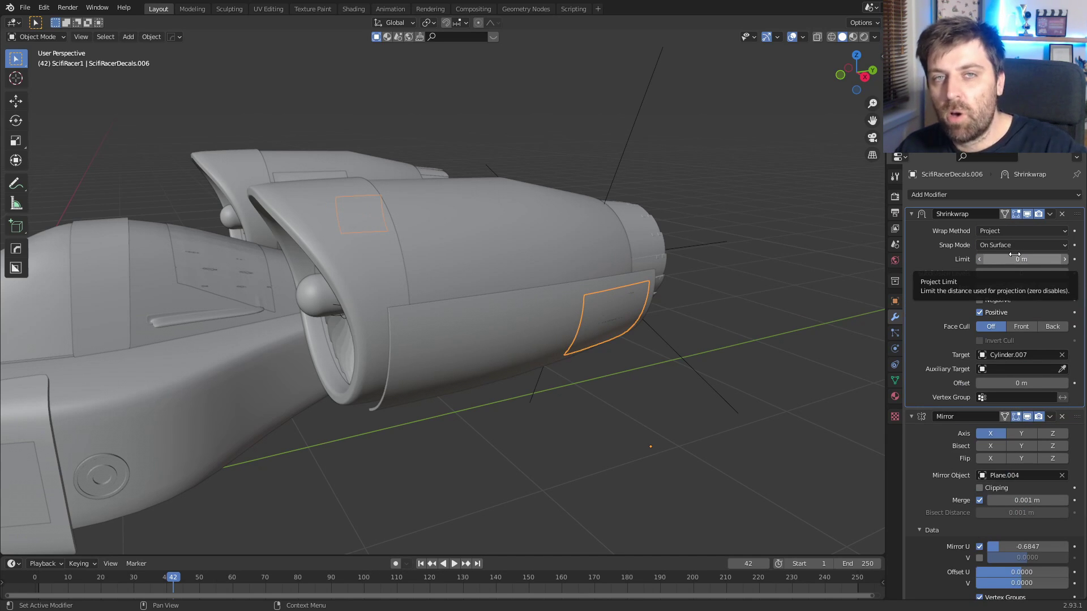
scroll(661, 305, "up", 5)
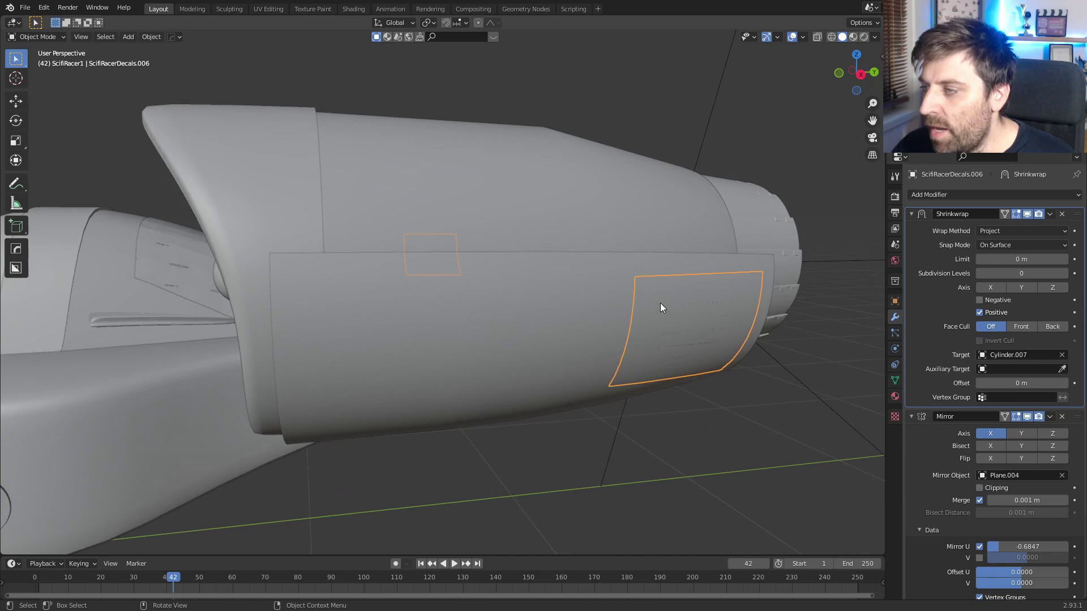
middle_click_drag(758, 316, 547, 316, "shift")
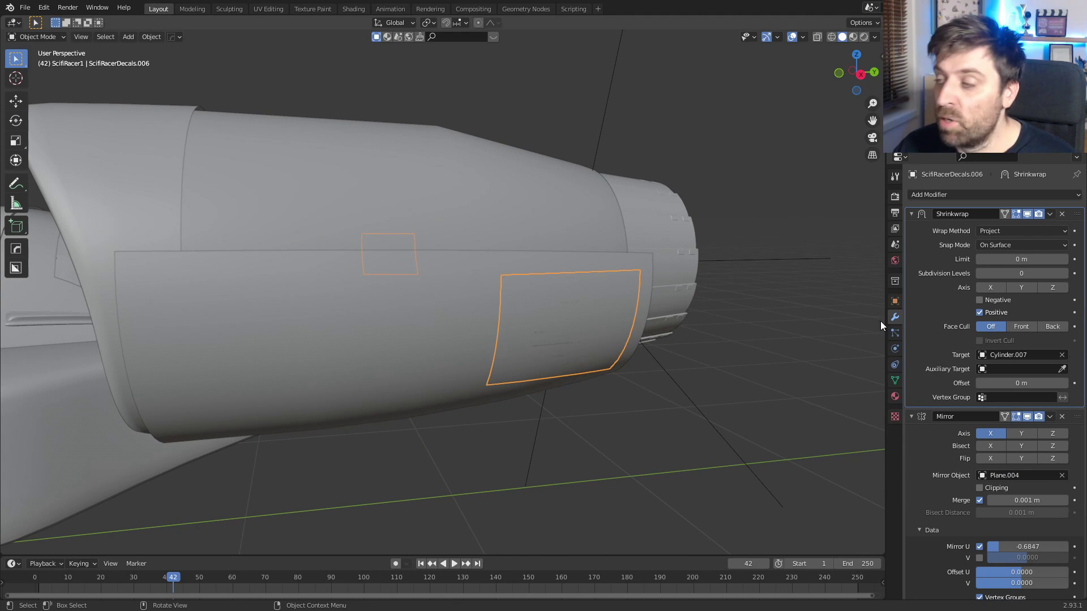
left_click(980, 300)
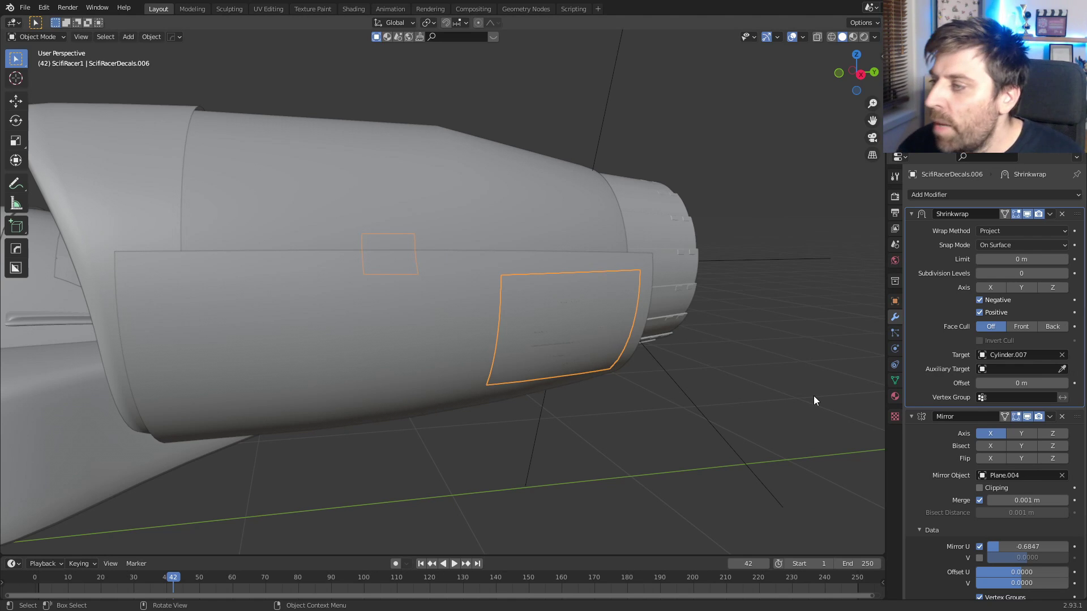
Step: Set the Shrinkwrap offset to 0.002 m and preview with Rendered shading
left_click(1030, 383)
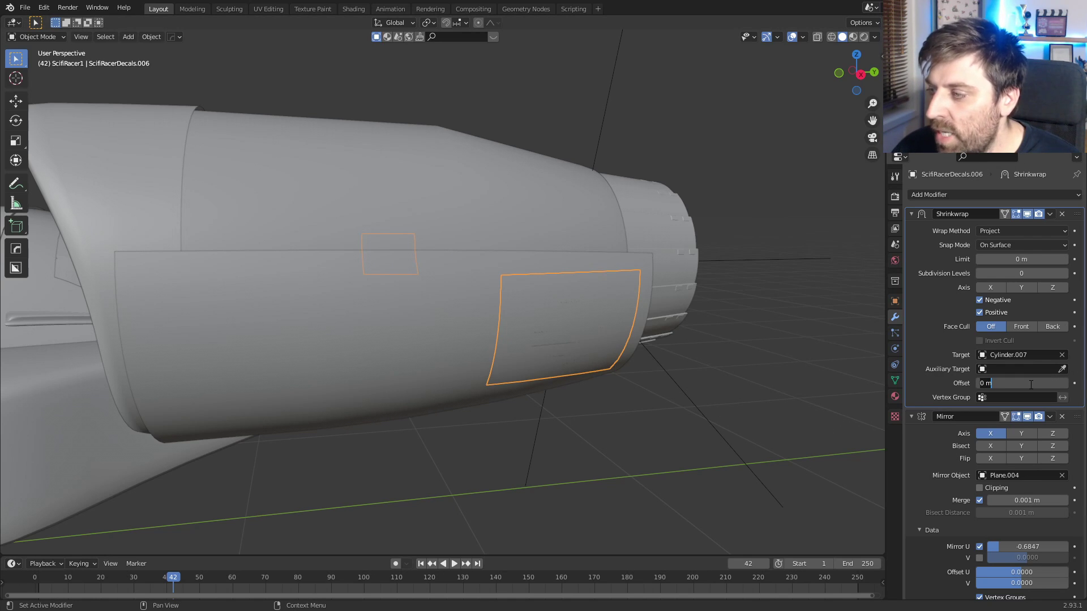
key("BackSpace")
type("0.02")
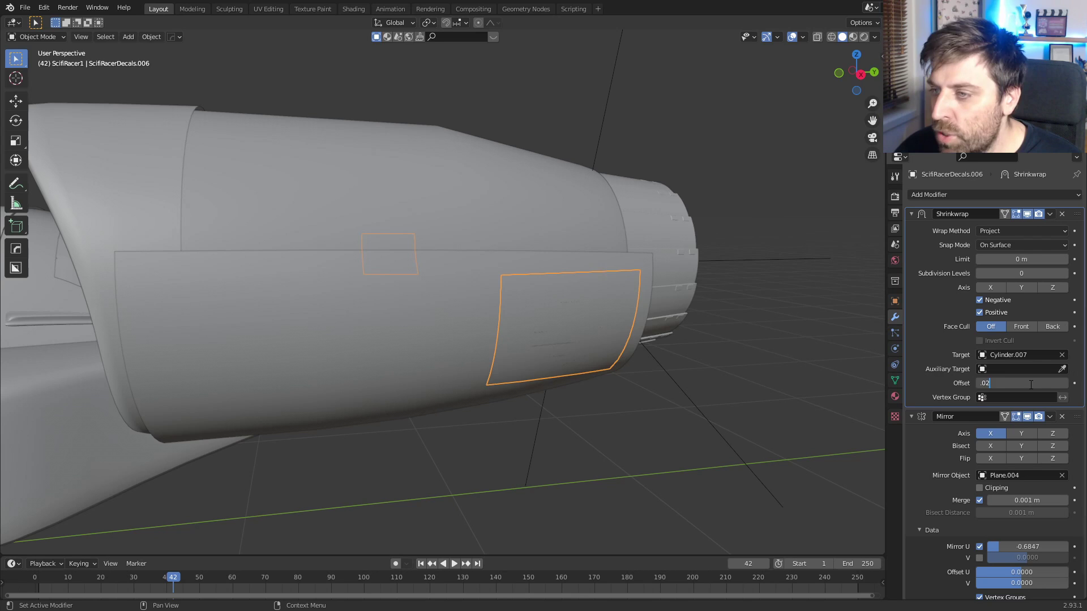
key("Return")
left_click(1031, 385)
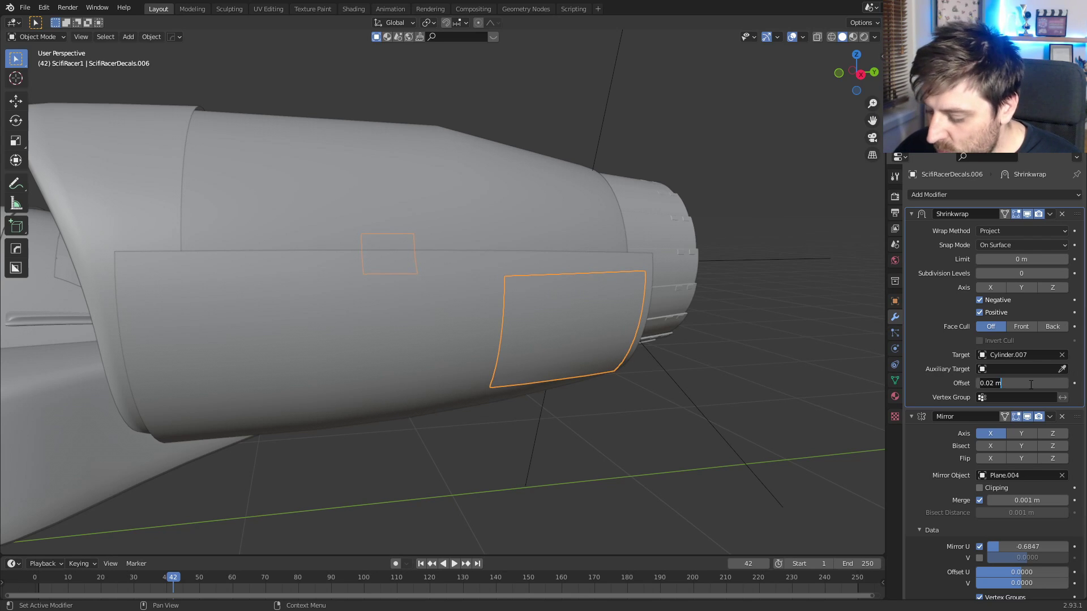
type("0.002")
key("Return")
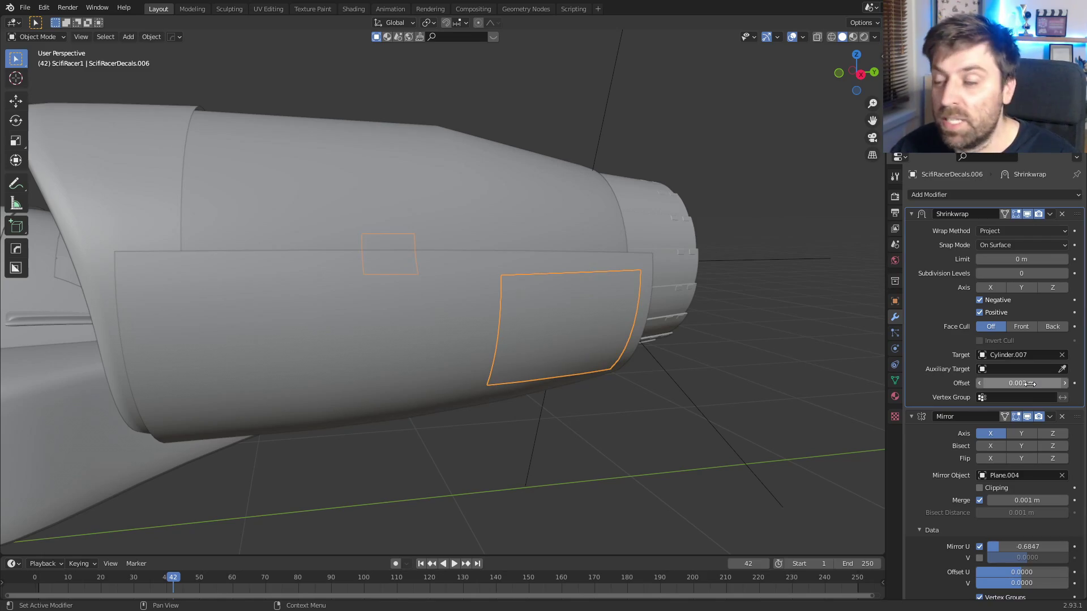
left_click(864, 37)
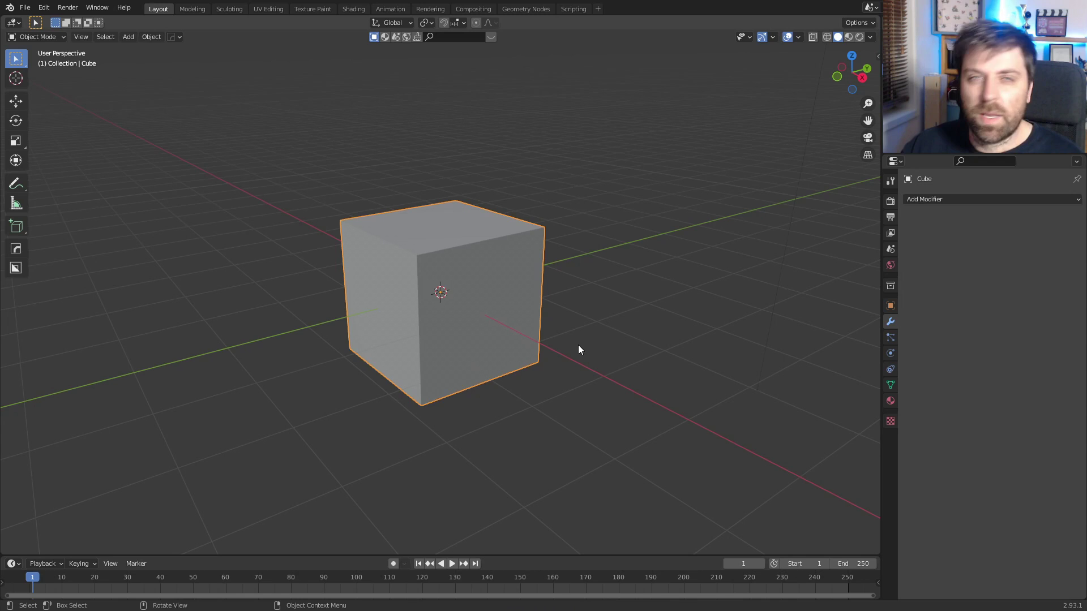
Step: Replace the cube with a new cube and an in-place duplicate
key("Delete")
key("shift+a")
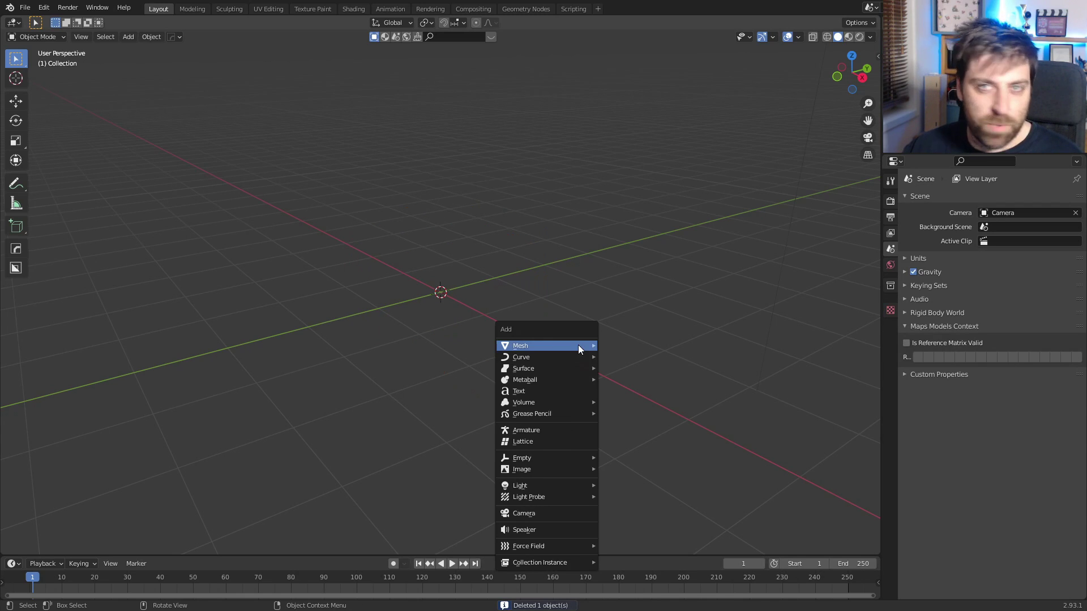
mouse_move(578, 344)
left_click(623, 357)
middle_click_drag(494, 307, 511, 298)
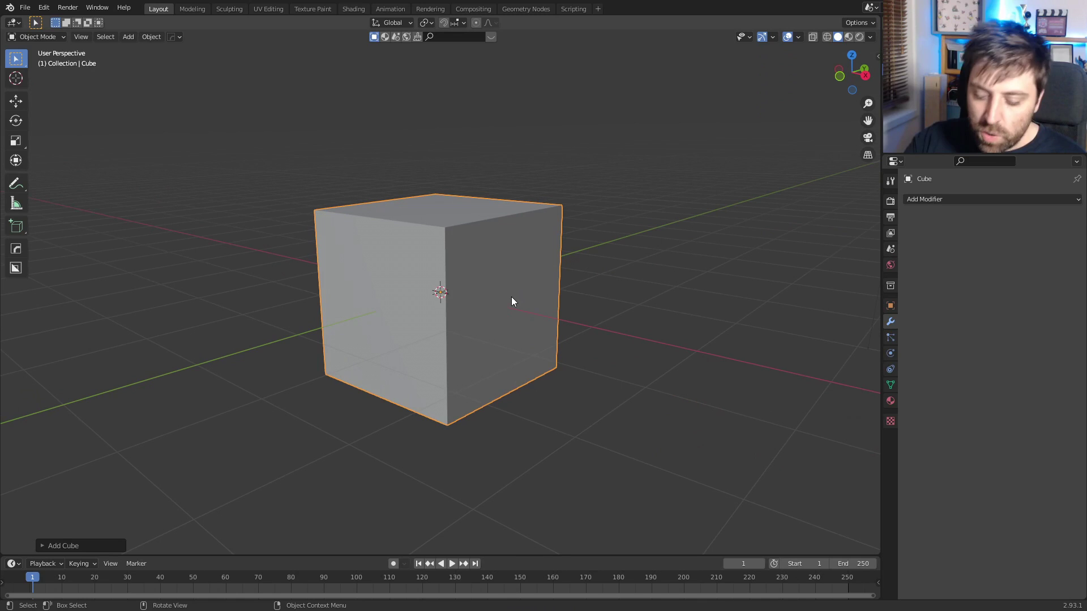
key("shift+d")
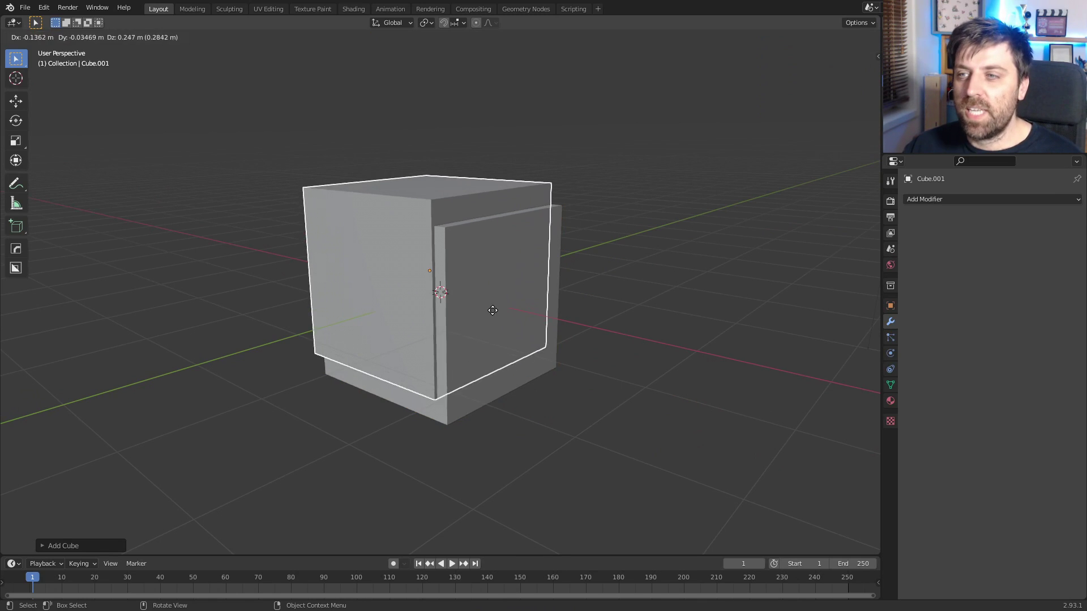
right_click(494, 316)
Step: Give the copy a Solidify modifier with offset 0 and Even Thickness
left_click(977, 201)
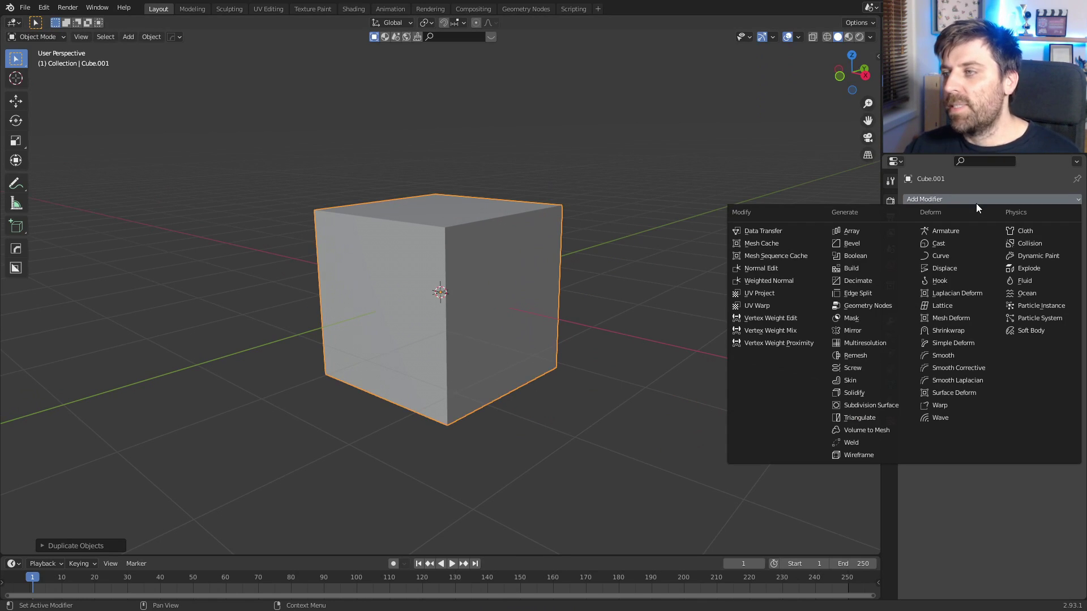
left_click(872, 393)
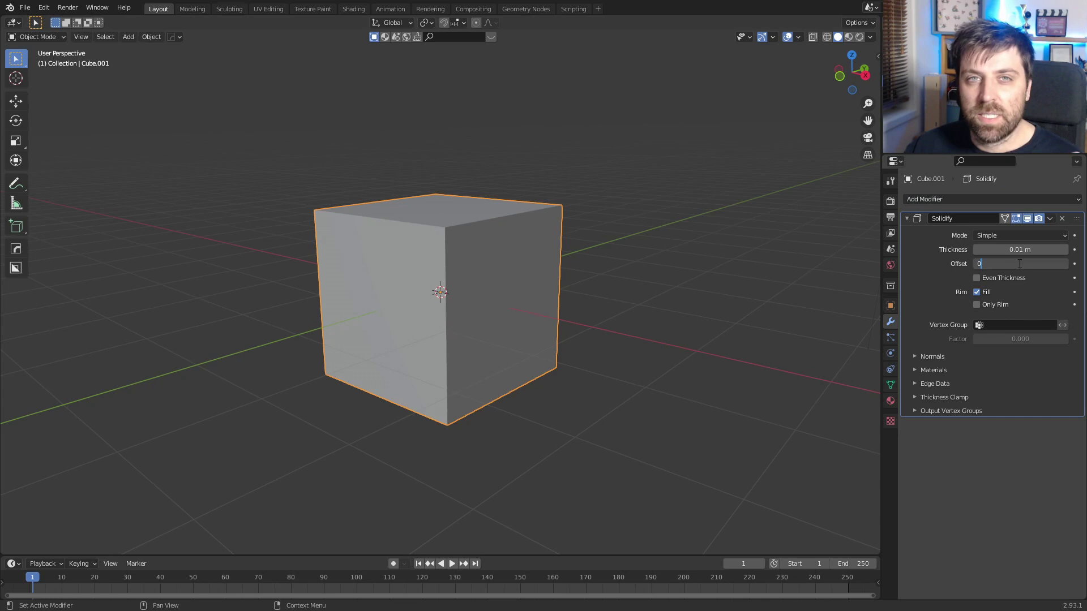
key("Return")
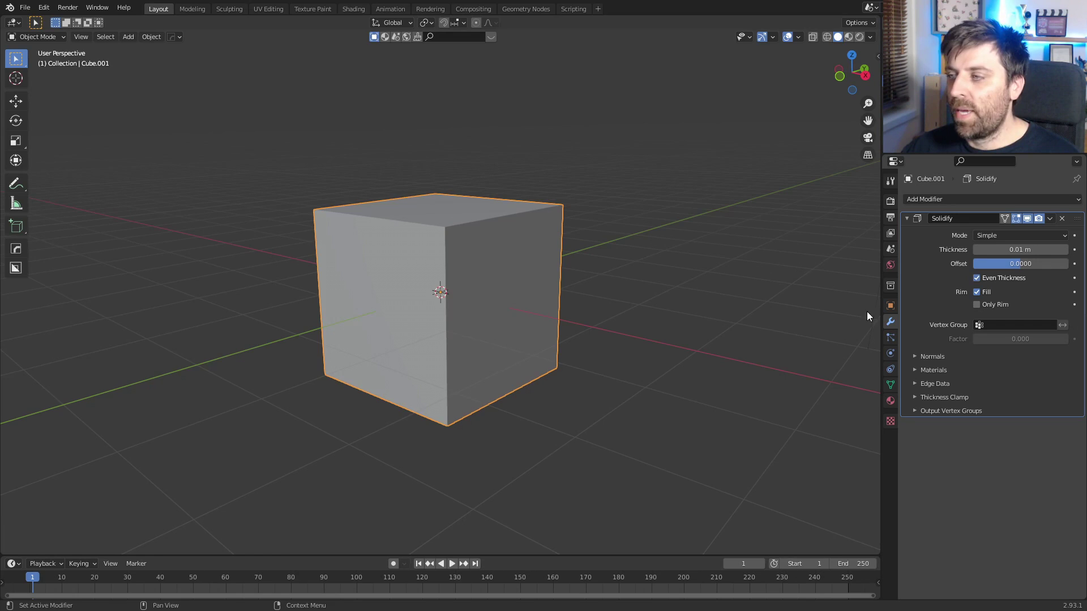
middle_click_drag(619, 334, 580, 342)
Step: Subdivide the cube mesh twice in Edit Mode
key("Tab")
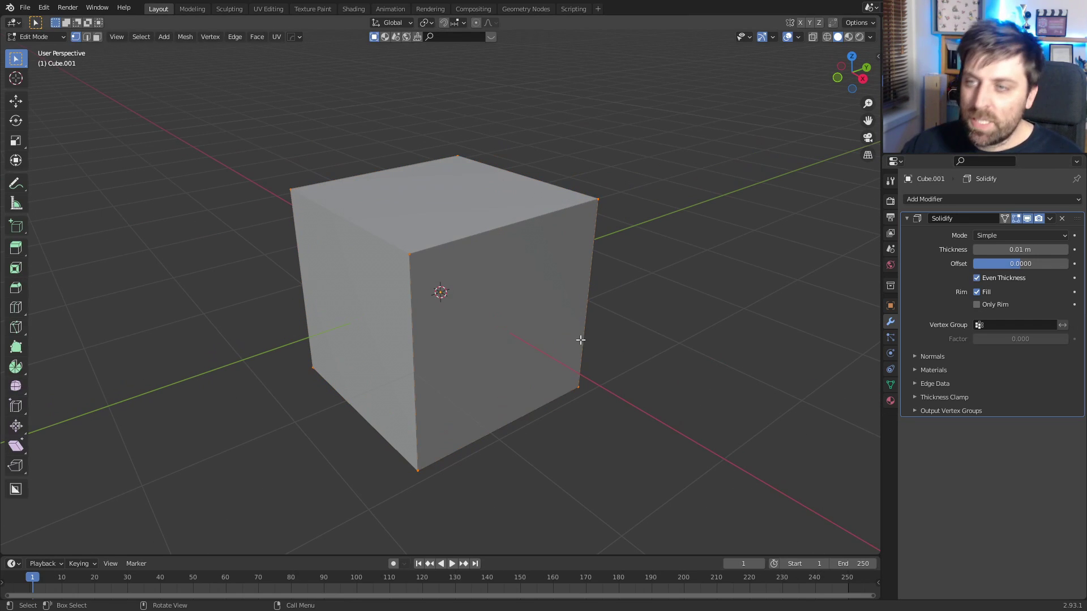
key("z")
left_click(502, 347)
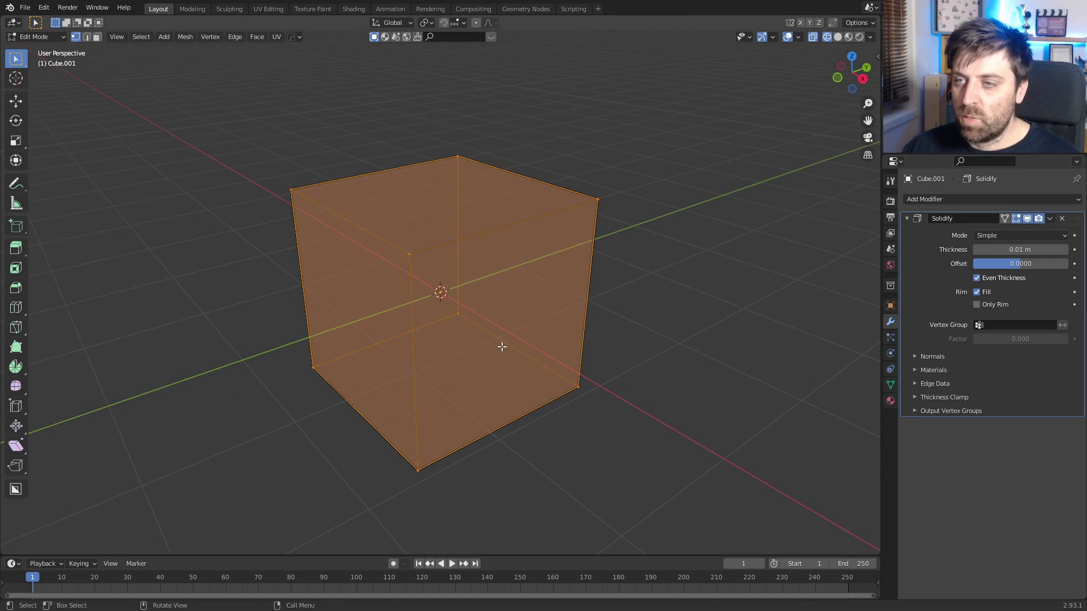
right_click(502, 347)
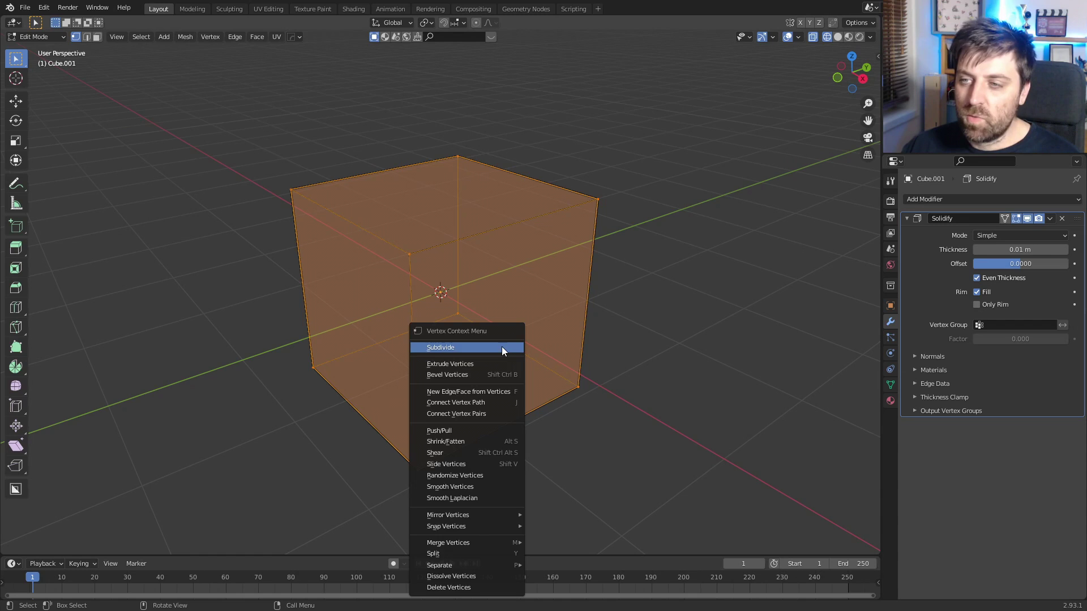
left_click(502, 347)
right_click(502, 346)
left_click(502, 348)
key("z")
left_click(559, 341)
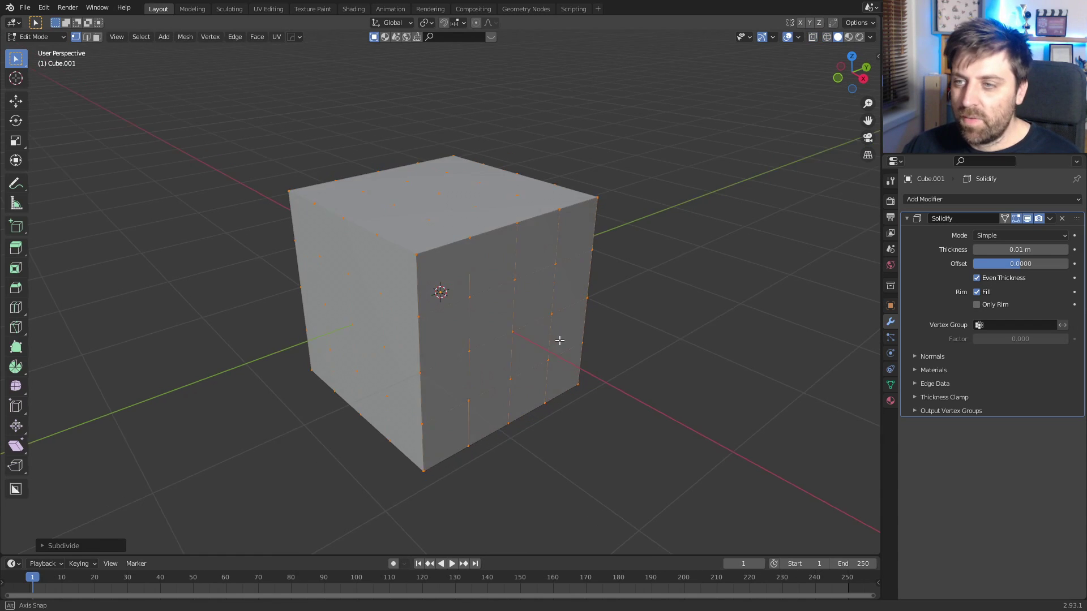
Step: Bevel an edge loop around the cube and delete the beveled faces to cut a slot
middle_click_drag(558, 341, 606, 325)
key("z")
left_click(503, 296)
key("2")
left_click(468, 232, "alt")
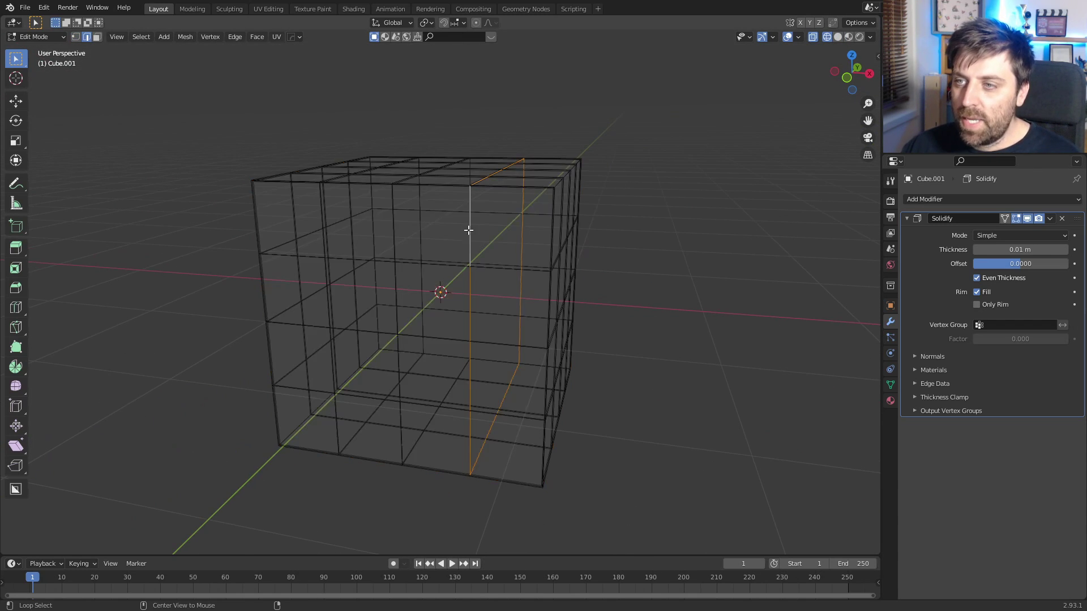
middle_click_drag(468, 233, 626, 364)
key("ctrl+b")
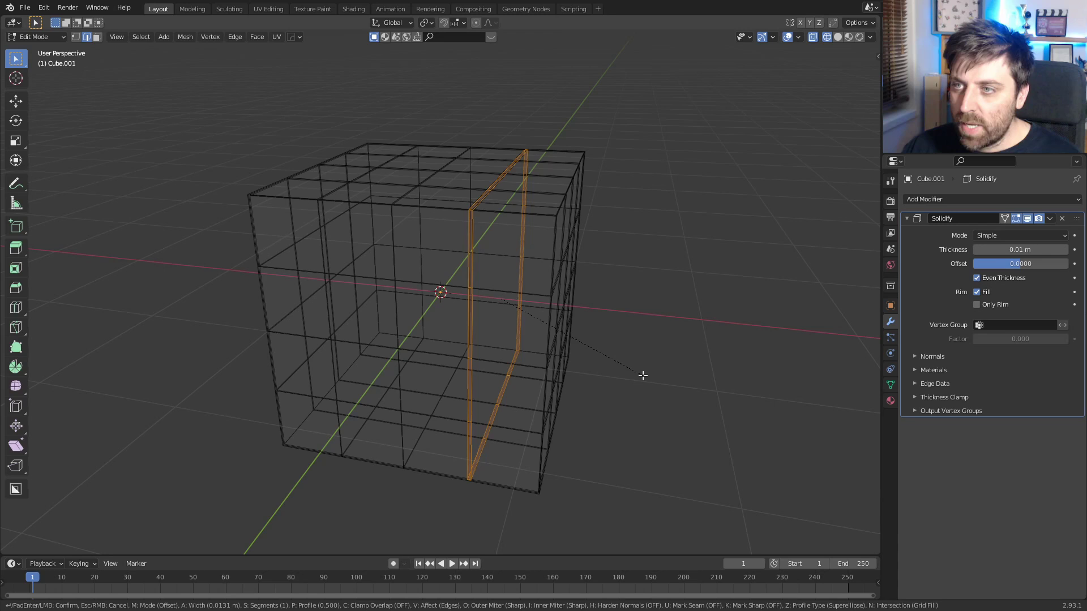
left_click(626, 369)
key("x")
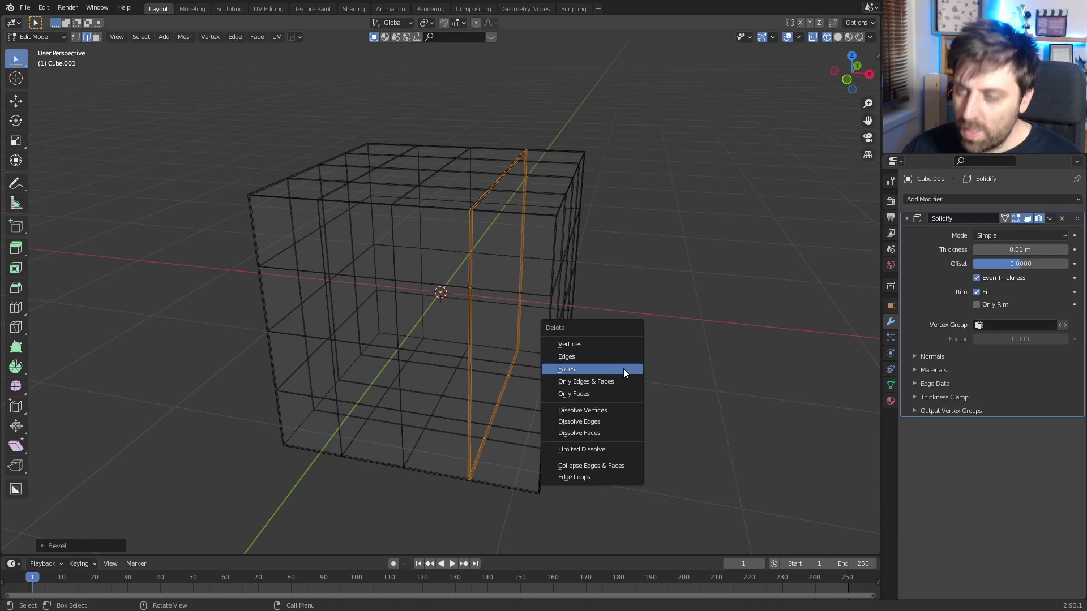
left_click(624, 369)
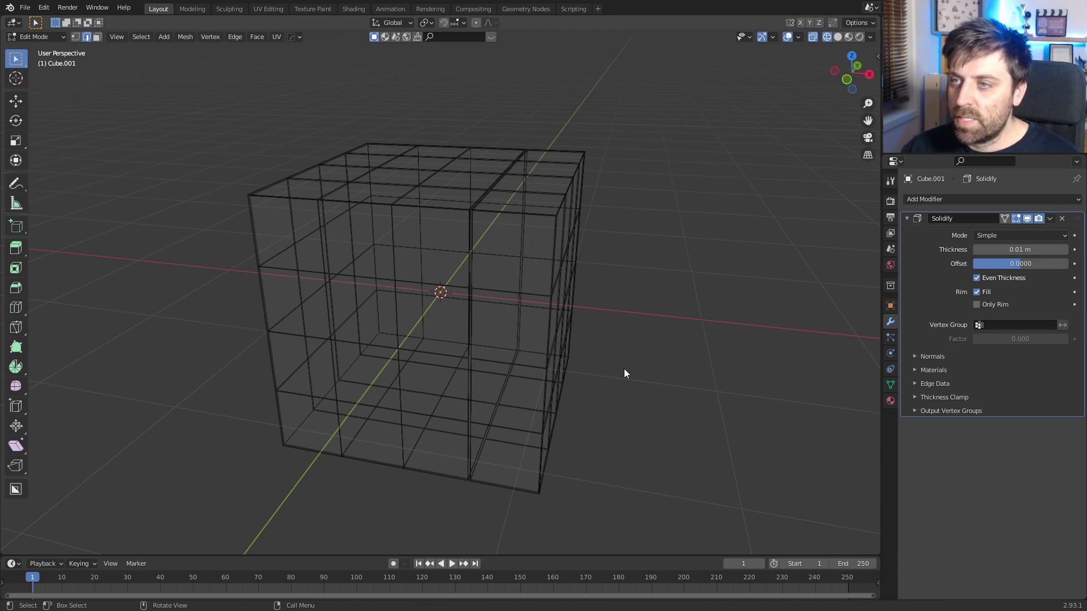
Step: Return to solid shading and Object Mode to view the slotted cube from above
key("a")
key("z")
left_click(740, 375)
key("Tab")
mouse_move(688, 372)
middle_mouse_down()
mouse_move(626, 393)
mouse_move(647, 399)
mouse_move(575, 318)
mouse_move(617, 327)
middle_mouse_up()
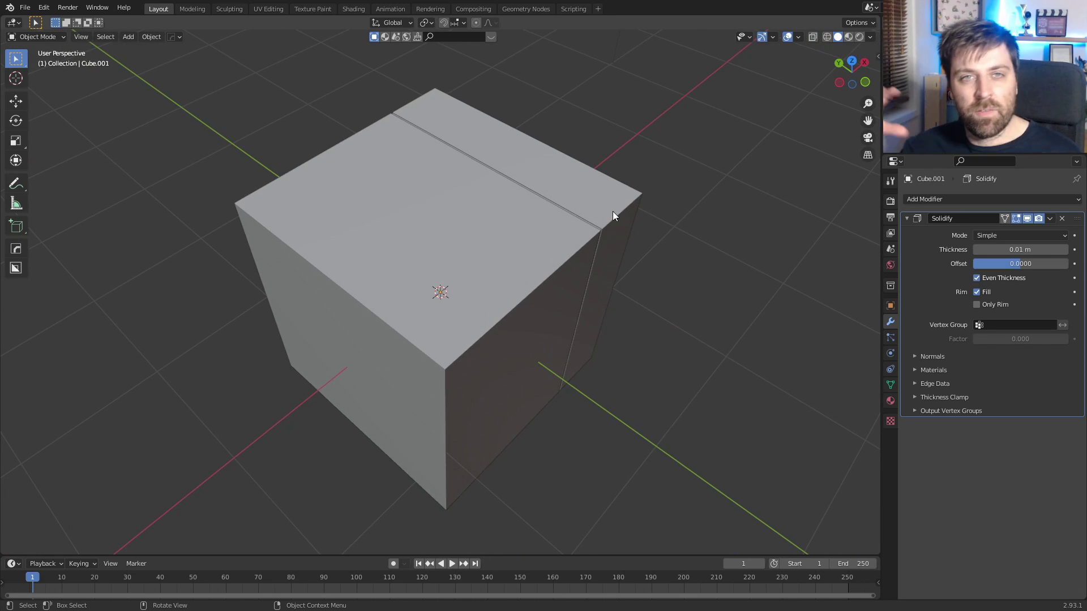
Step: Bevel another edge loop across the cube and delete its faces to cut a second slot
middle_click_drag(499, 245, 449, 255)
key("Tab")
key("z")
left_click(505, 251)
left_click(449, 254, "alt")
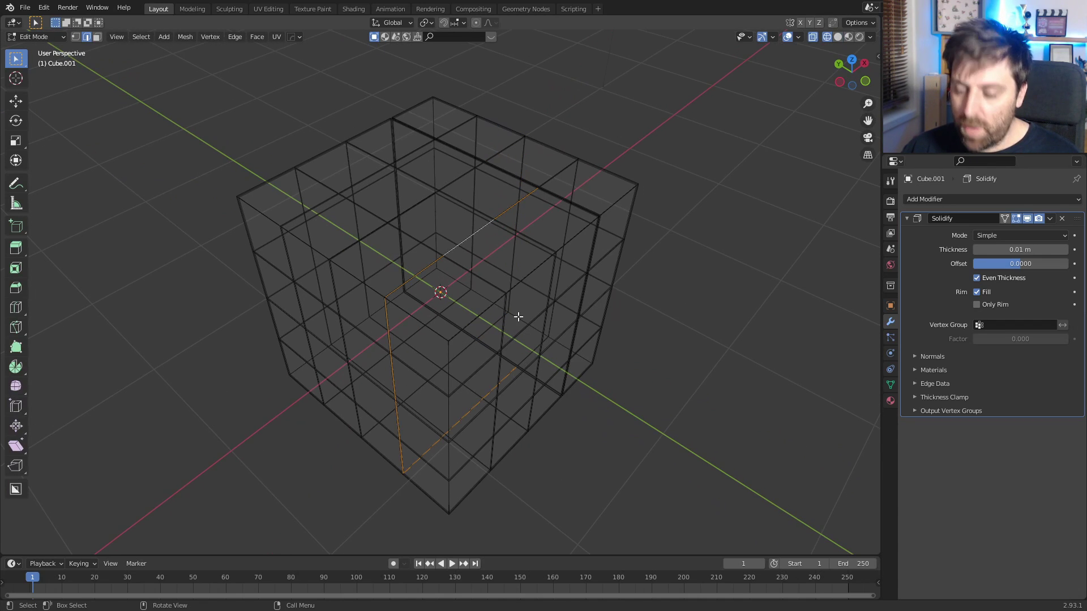
key("ctrl+b")
left_click(536, 326)
key("x")
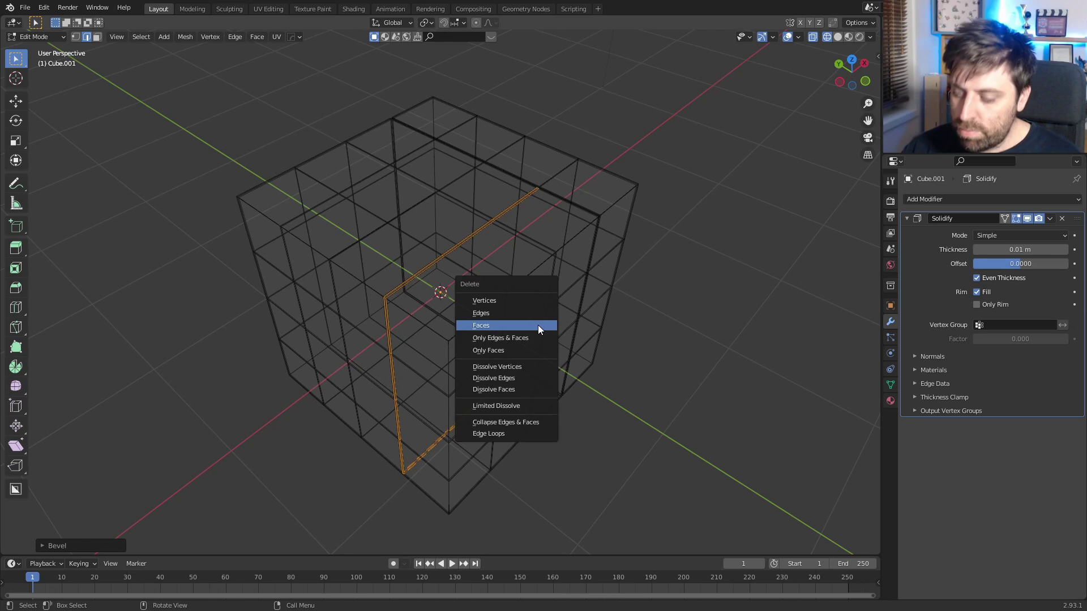
left_click(537, 325)
Step: Return to solid shading and Object Mode
key("z")
left_click(607, 323)
key("Tab")
middle_click_drag(637, 368, 607, 364)
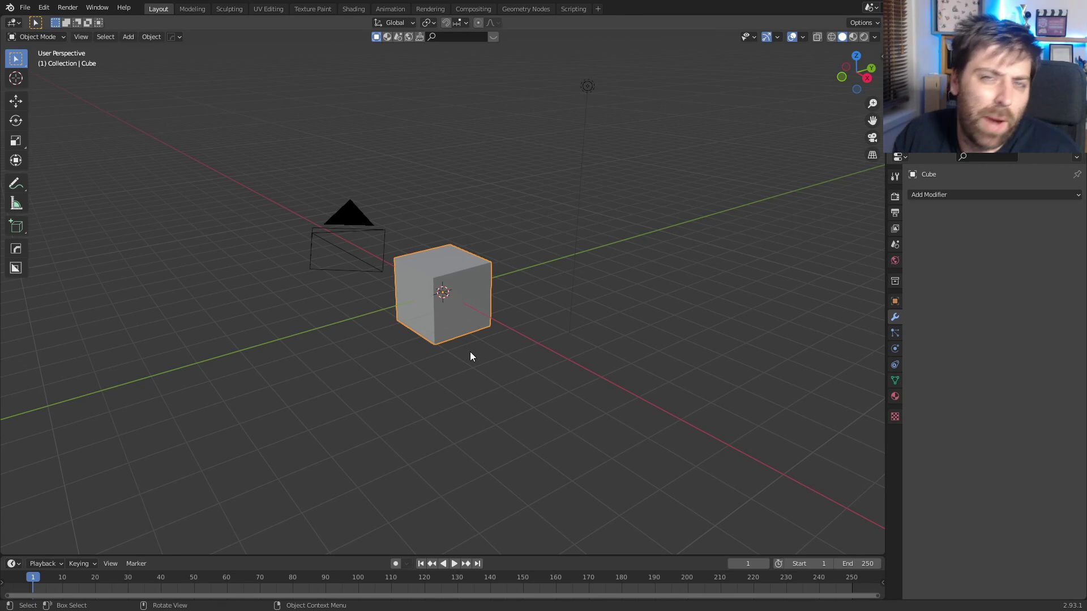
Step: Raise the cube's top face straight up and scale it down into a tapering tower
key("Tab")
key("3")
left_click(450, 266)
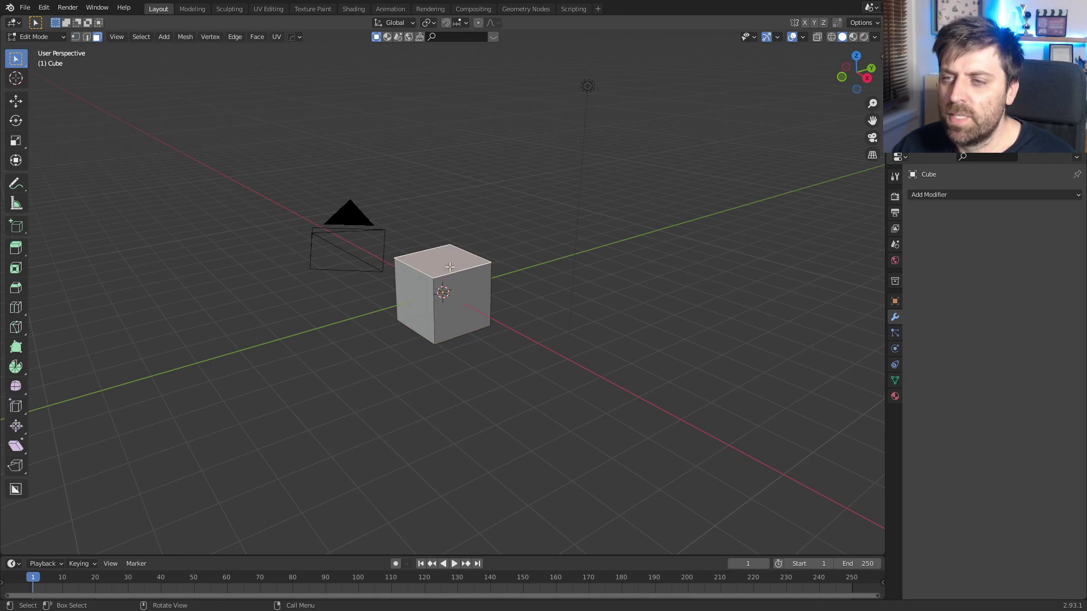
key("g")
key("z")
left_click(482, 107)
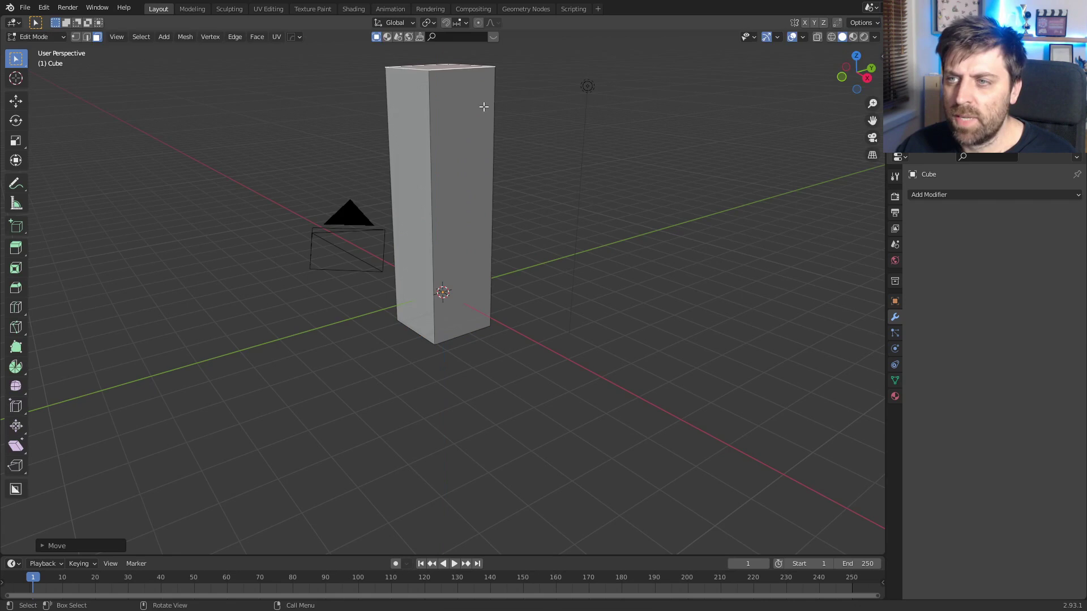
middle_click_drag(482, 108, 483, 136)
key("s")
left_click(650, 170)
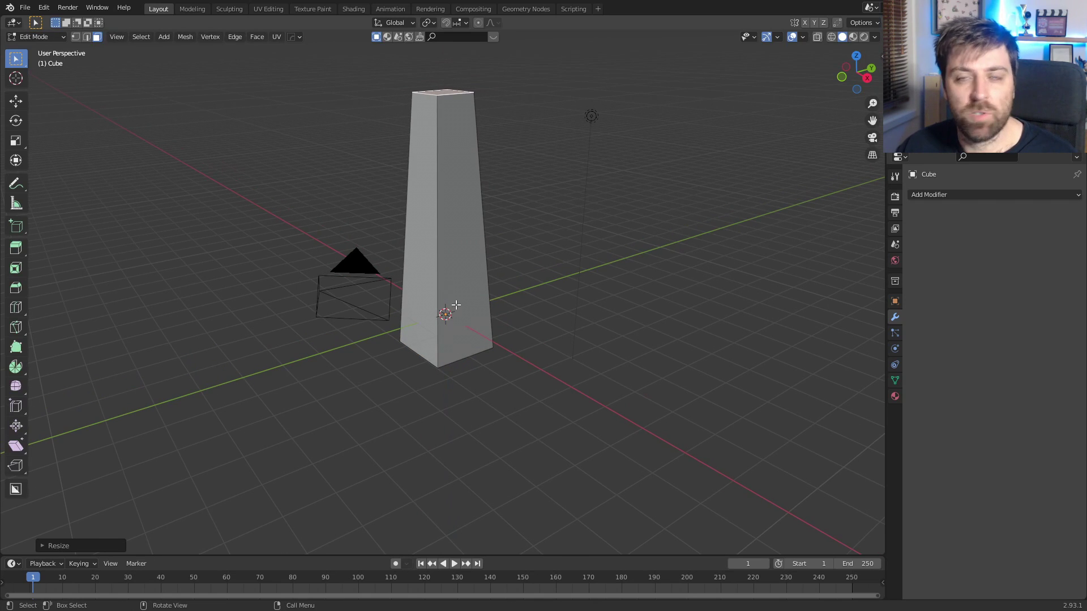
Step: Add three evenly spaced horizontal loop cuts around the tower
key("ctrl+r")
scroll(473, 263, "up", 2)
left_click(473, 263)
right_click(474, 263)
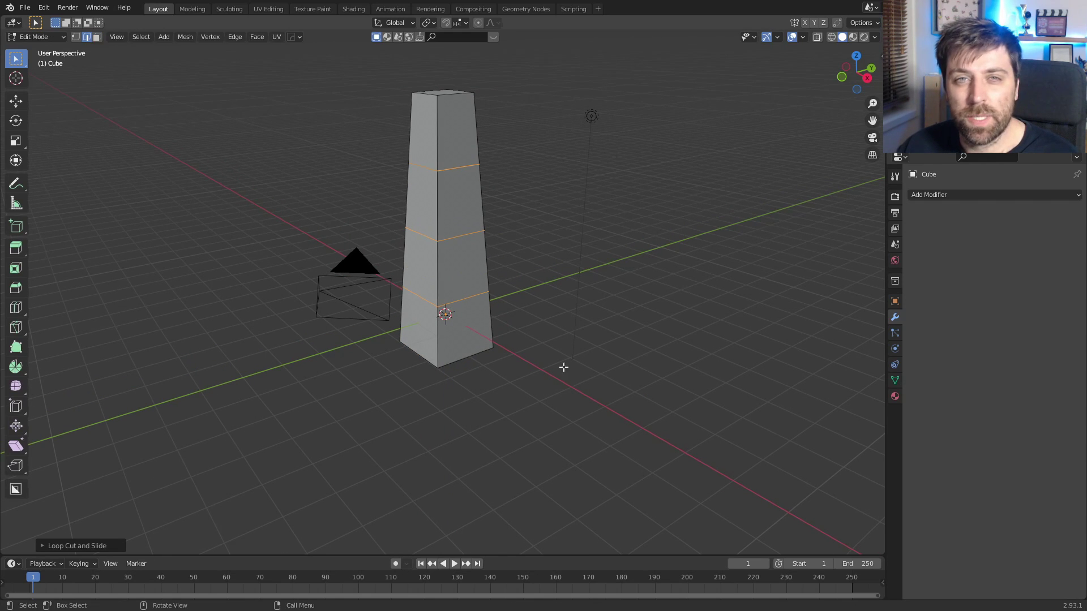
Step: Select the whole tower and triangulate all its faces
key("a")
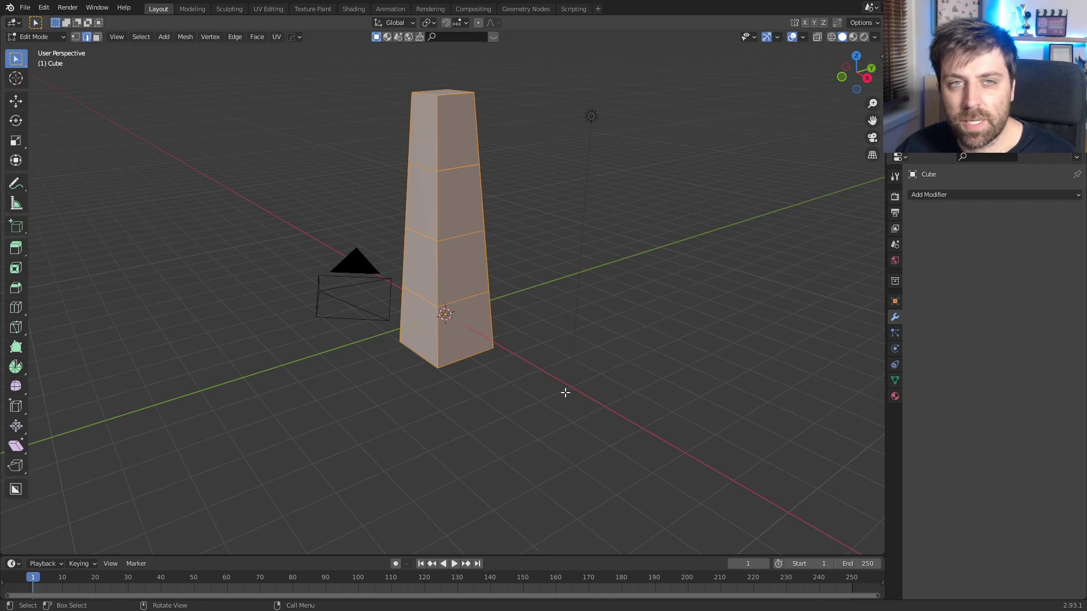
key("F3")
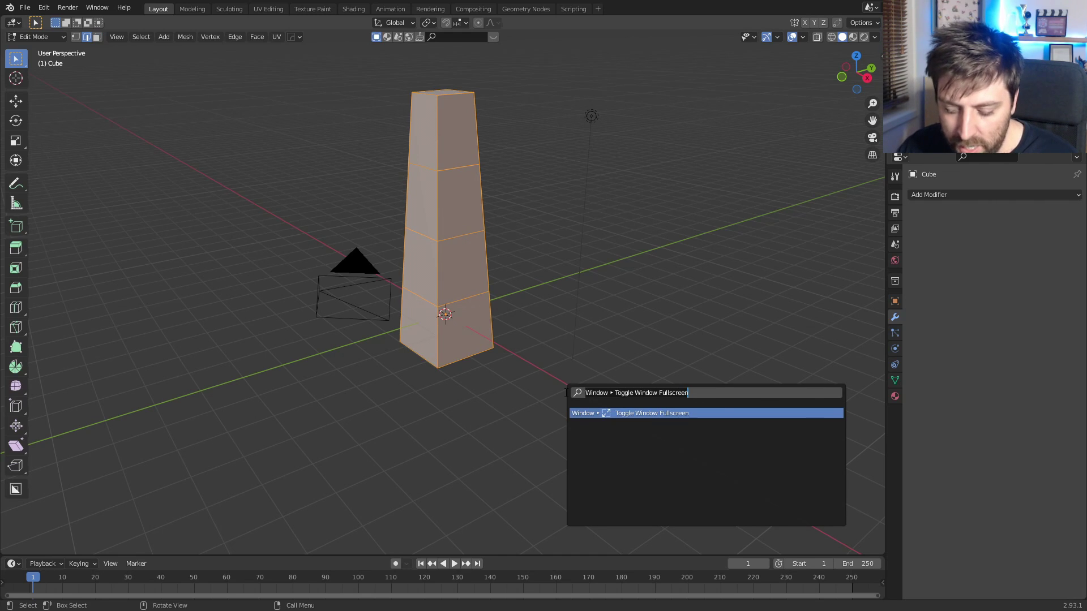
type("tria")
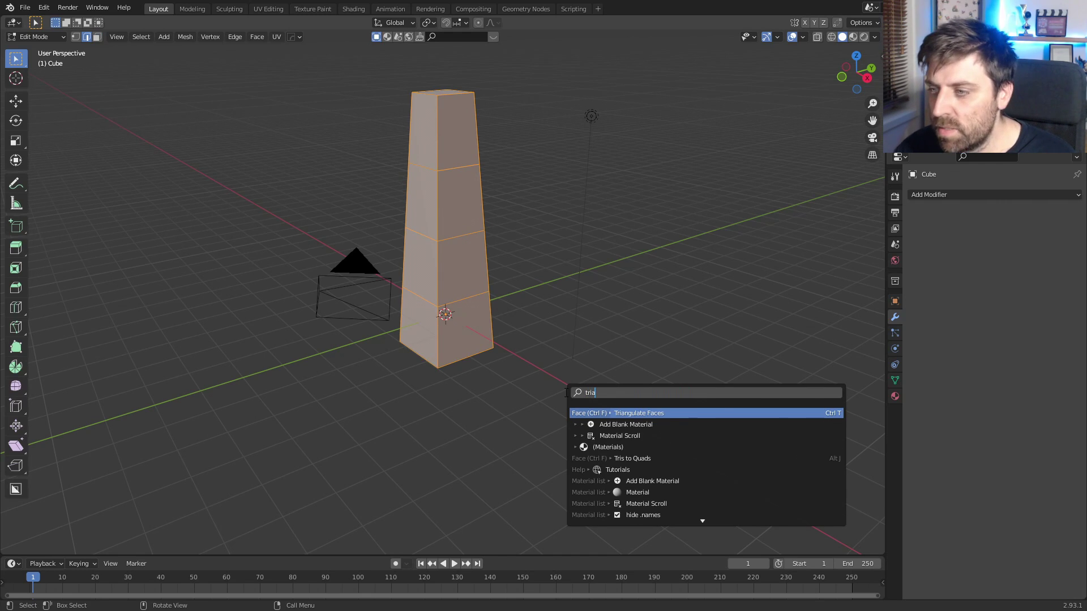
left_click(660, 413)
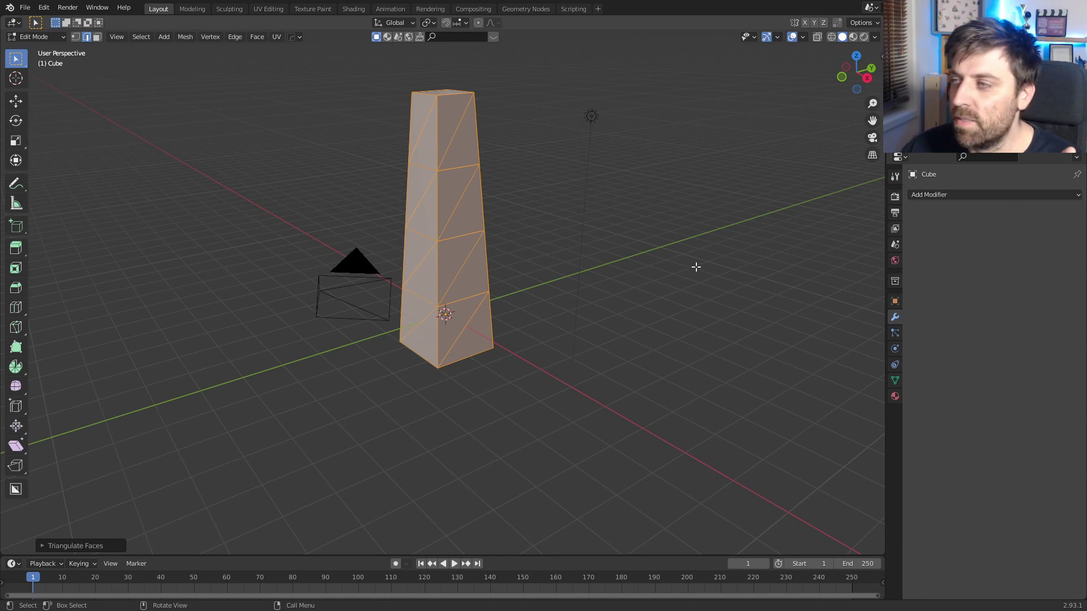
Step: Add a Wireframe modifier to the tower and set its thickness to 0.054 m
left_click(972, 195)
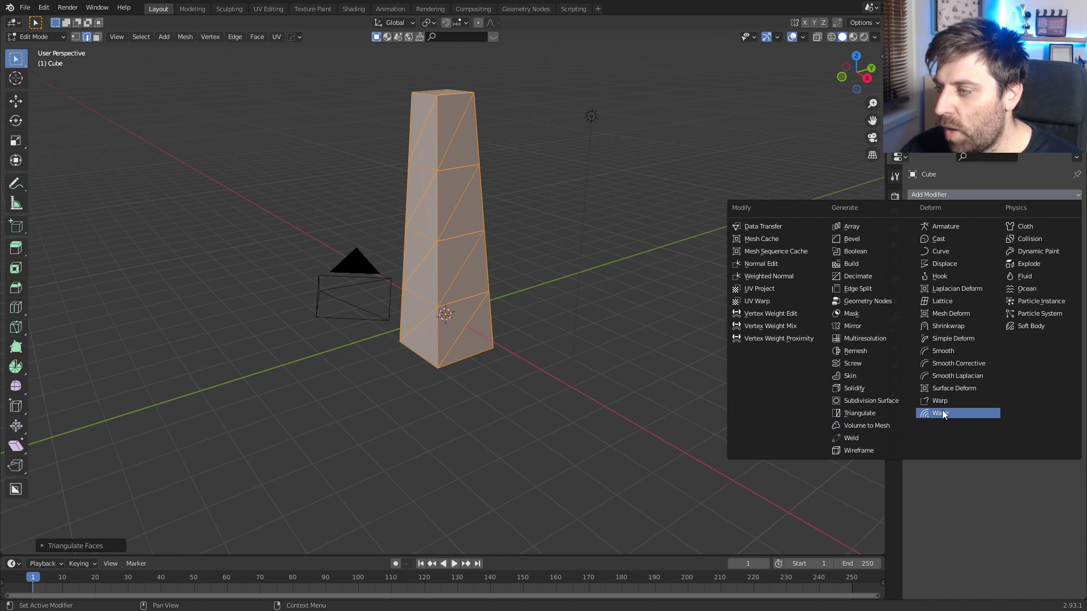
left_click(881, 450)
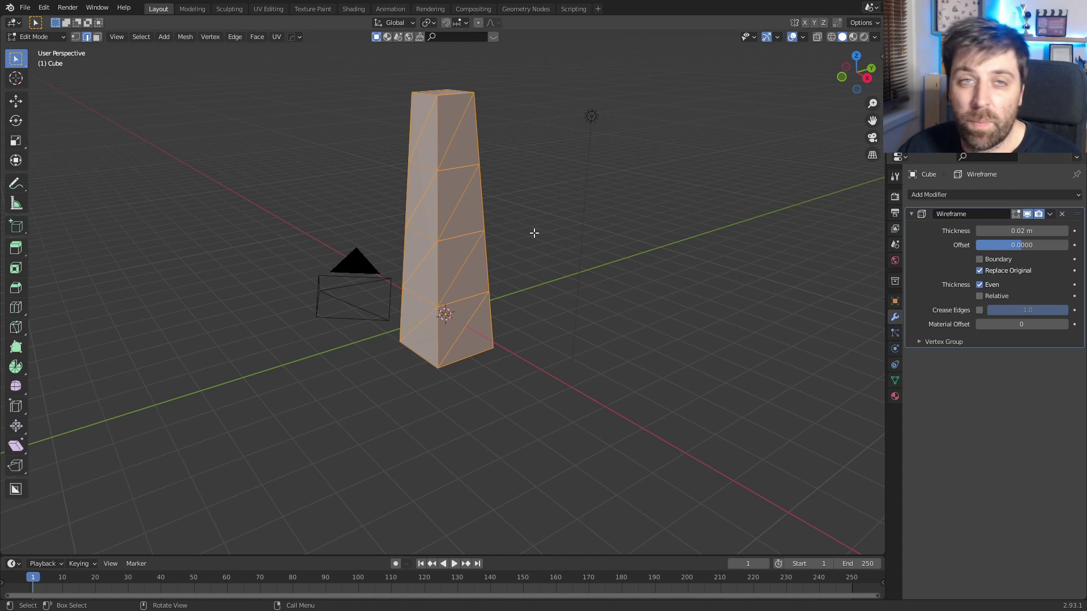
key("Tab")
middle_click_drag(534, 233, 651, 247)
scroll(569, 241, "up", 3)
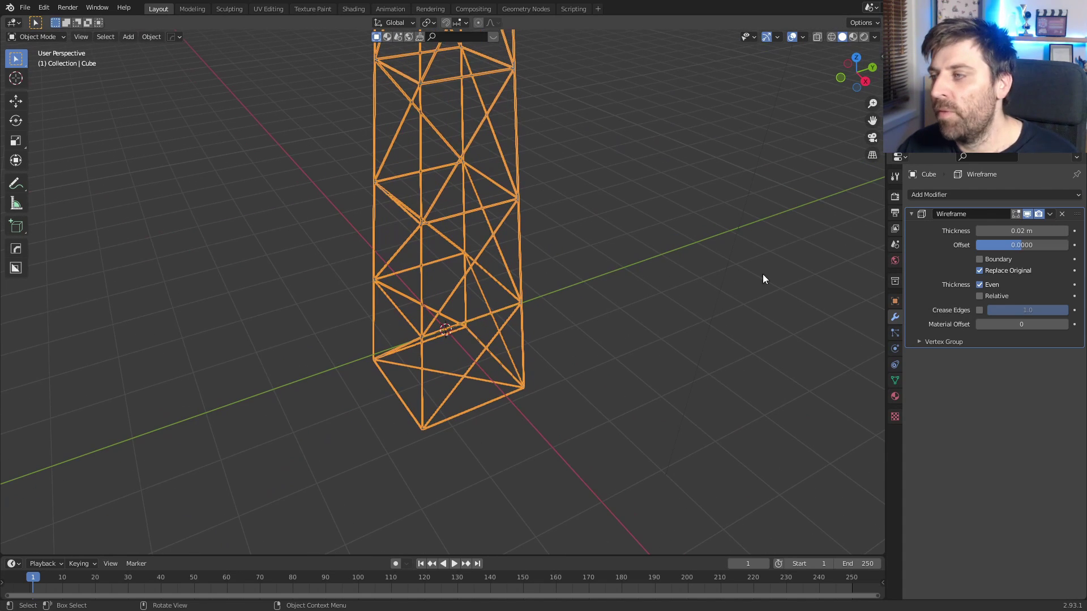
left_click_drag(997, 231, 1047, 231)
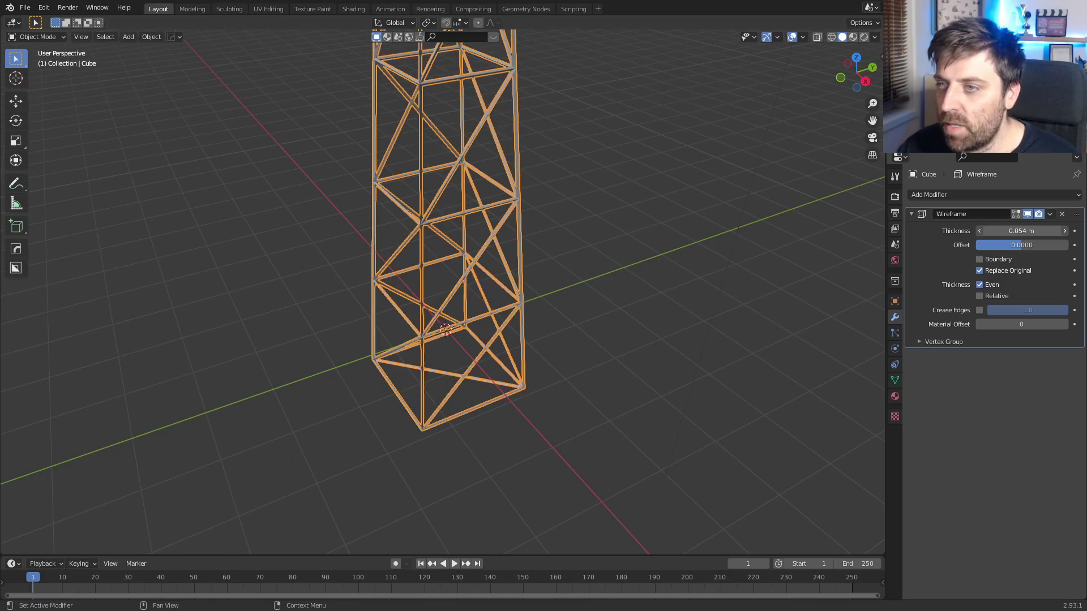
middle_click_drag(430, 238, 358, 179, "alt")
scroll(505, 260, "down", 2)
scroll(358, 181, "up", 1)
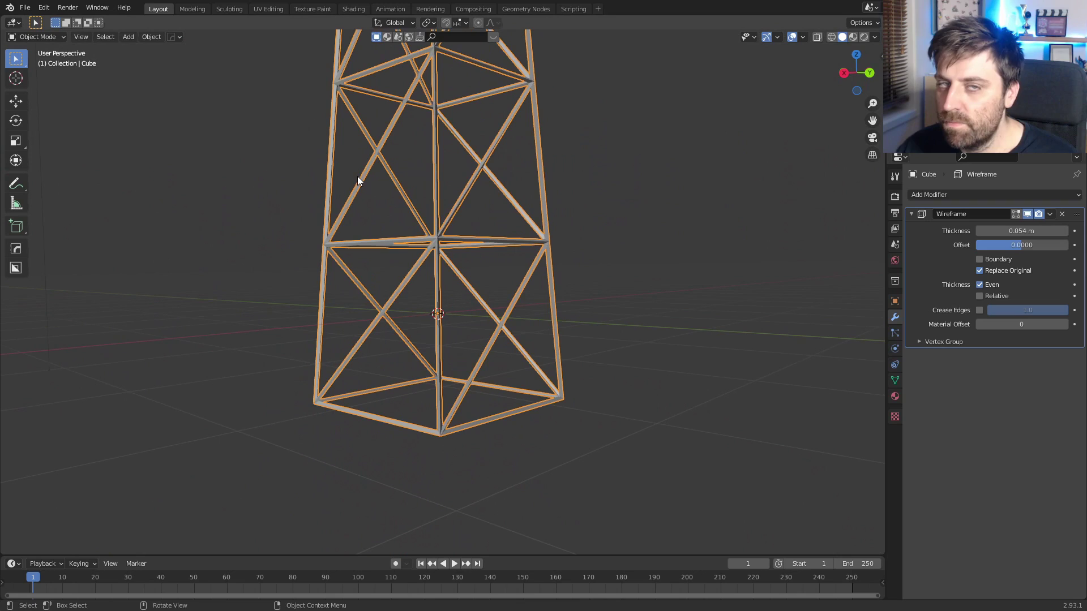